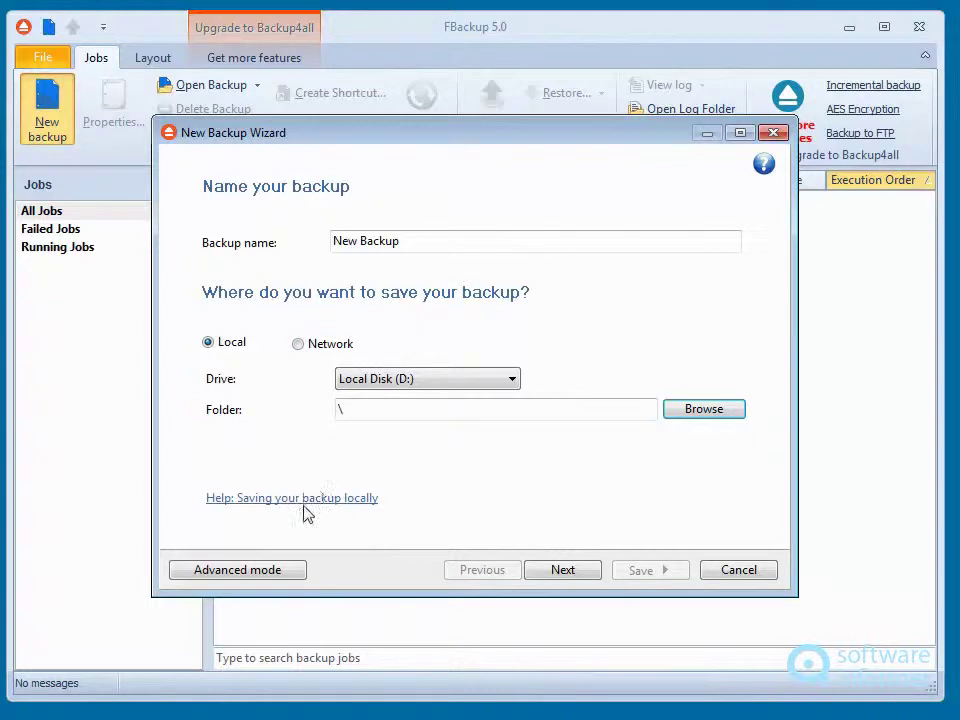
In the advanced backup properties, describe the job as "The GS Backup Job" and give it the 01 counter icon
left_click(279, 572)
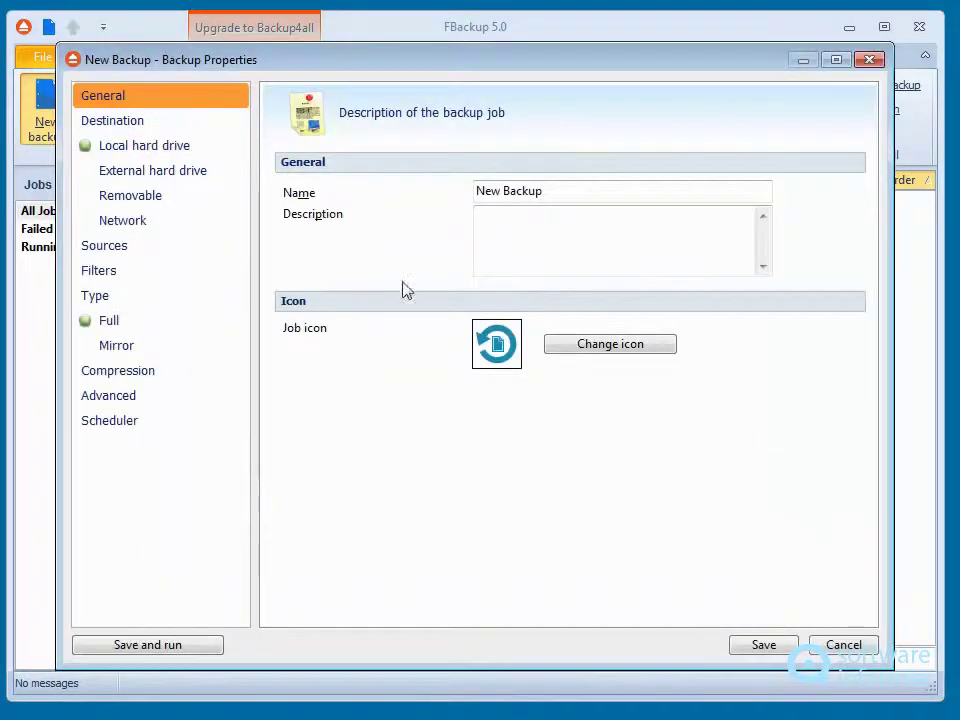
left_click(531, 218)
type("The GS Backup Job")
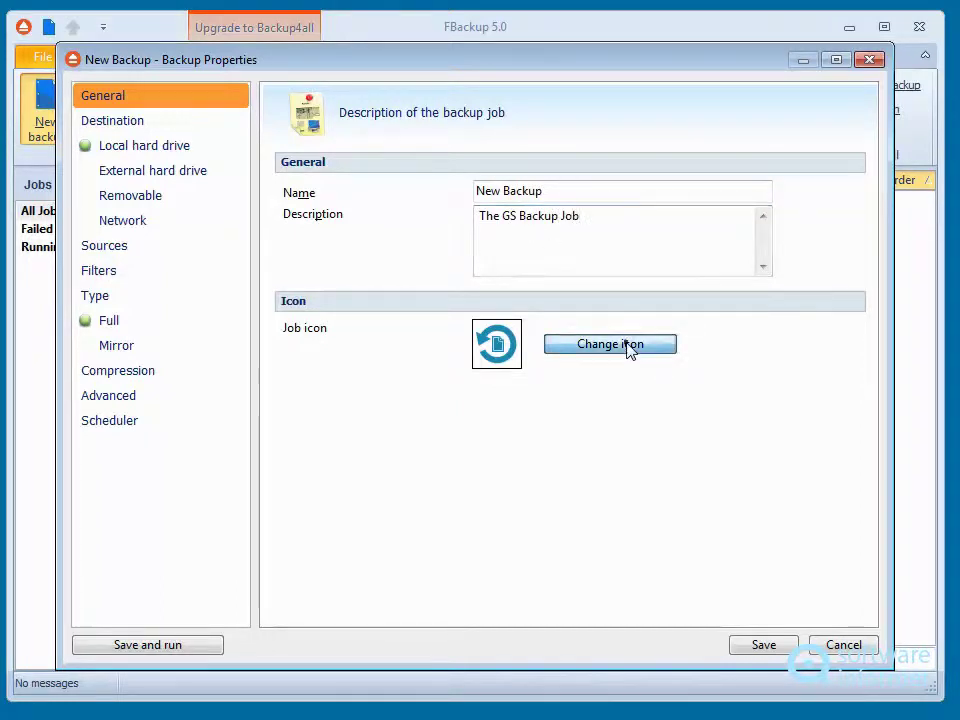
left_click(626, 347)
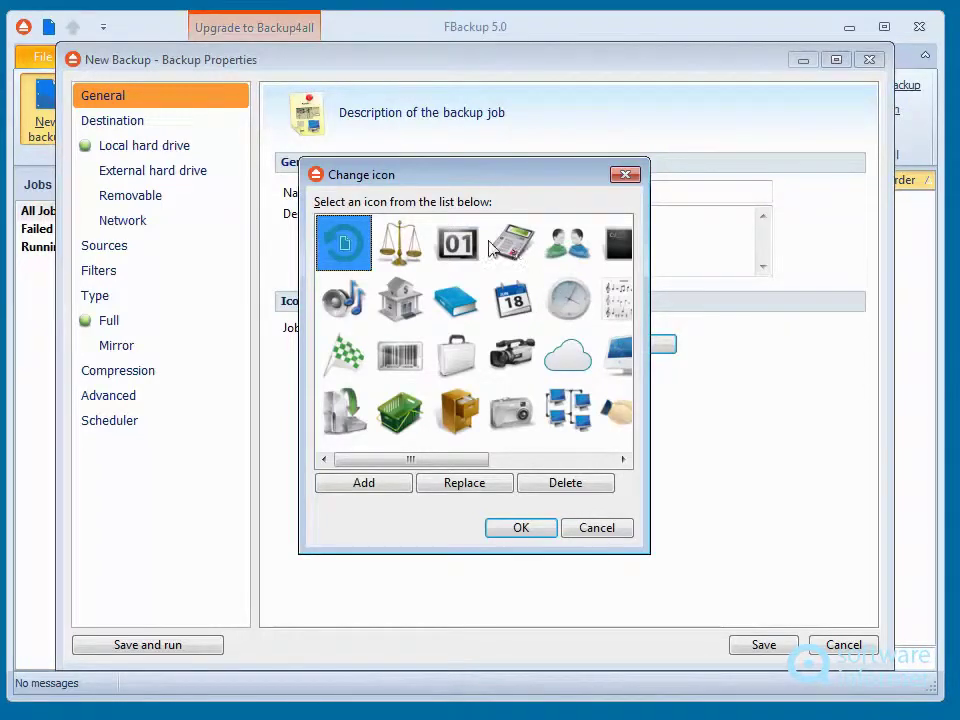
left_click(456, 243)
left_click(522, 528)
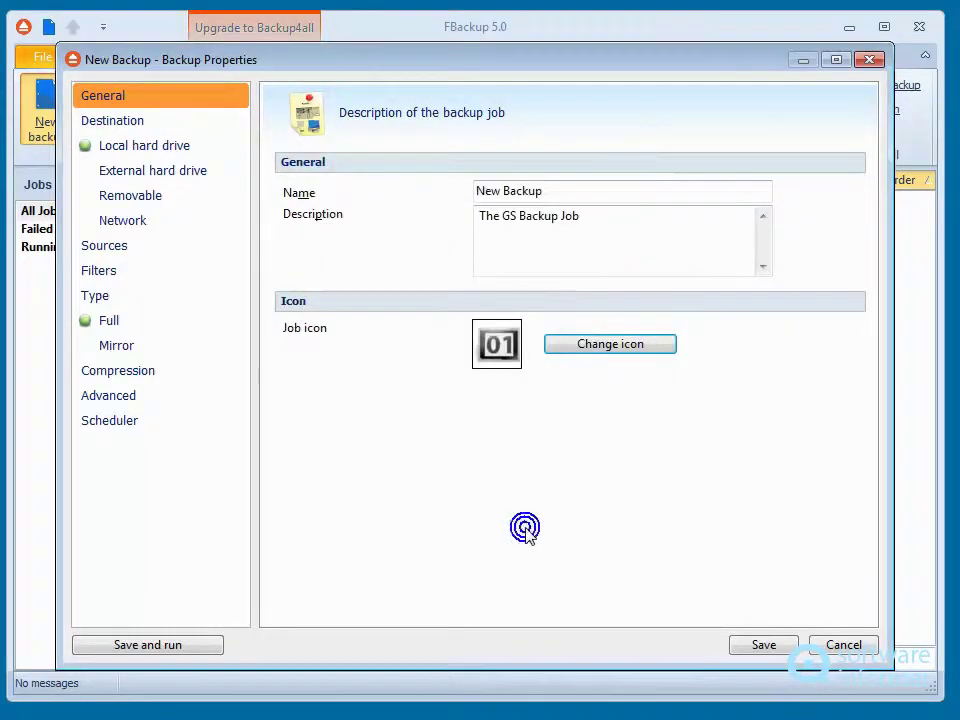
Review the destination options for local hard drive, external hard drive, removable media and network
left_click(143, 120)
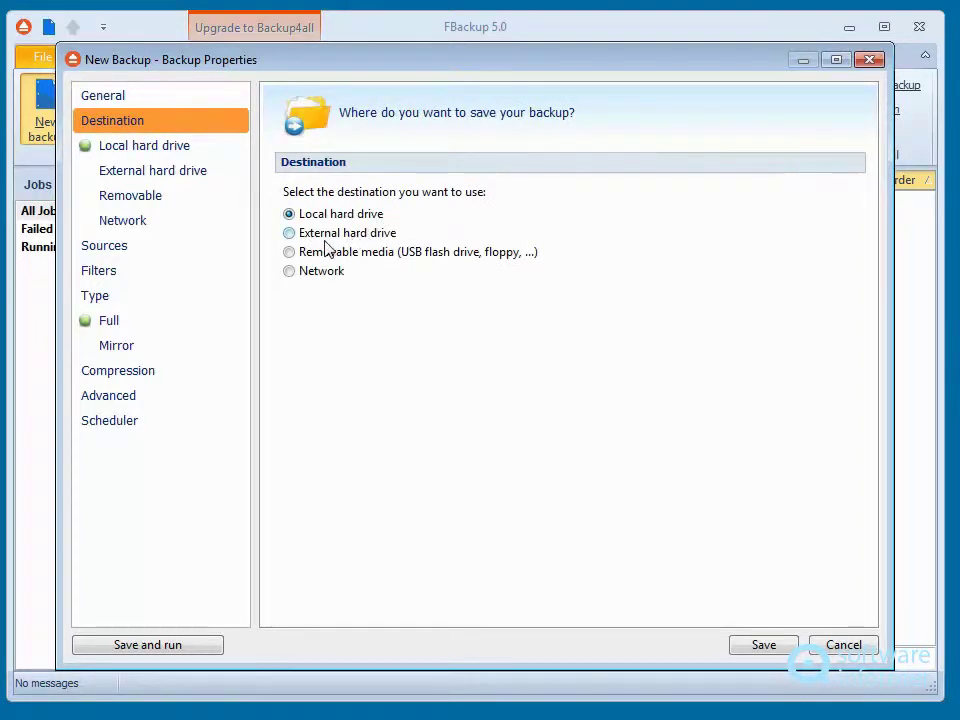
left_click(153, 155)
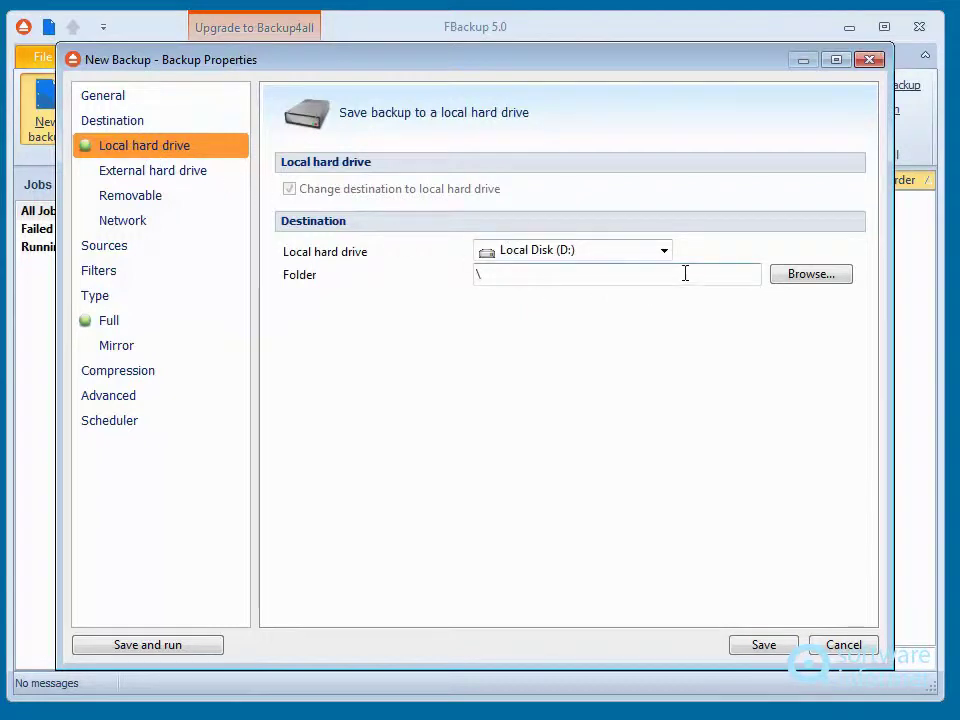
left_click(160, 174)
left_click(156, 196)
left_click(150, 219)
Try My Documents and My Pictures as the backup source presets
left_click(143, 248)
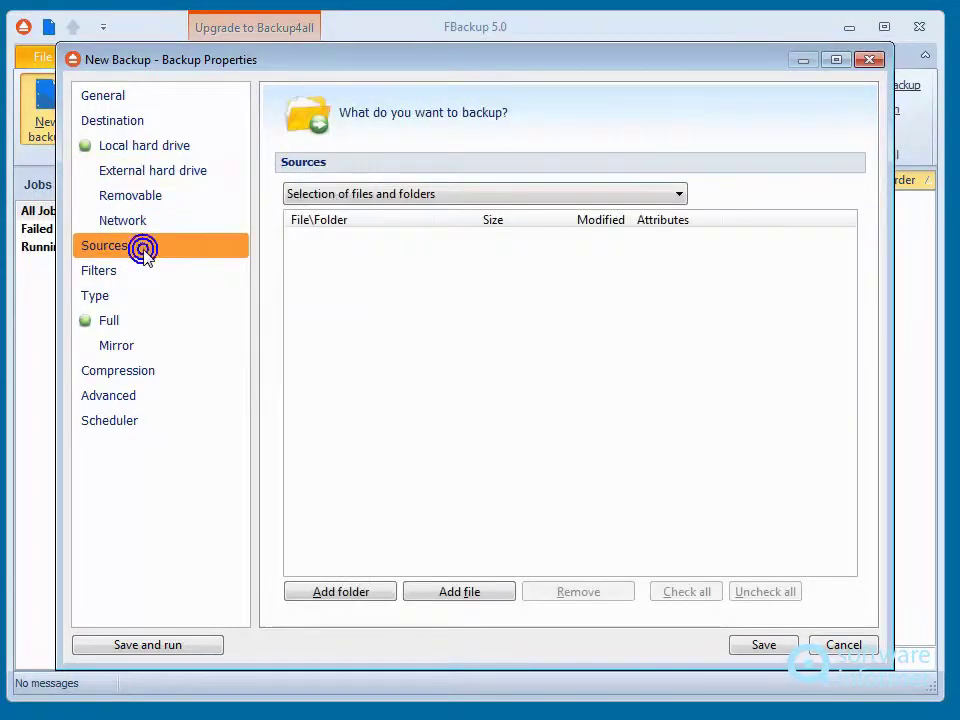
left_click(440, 196)
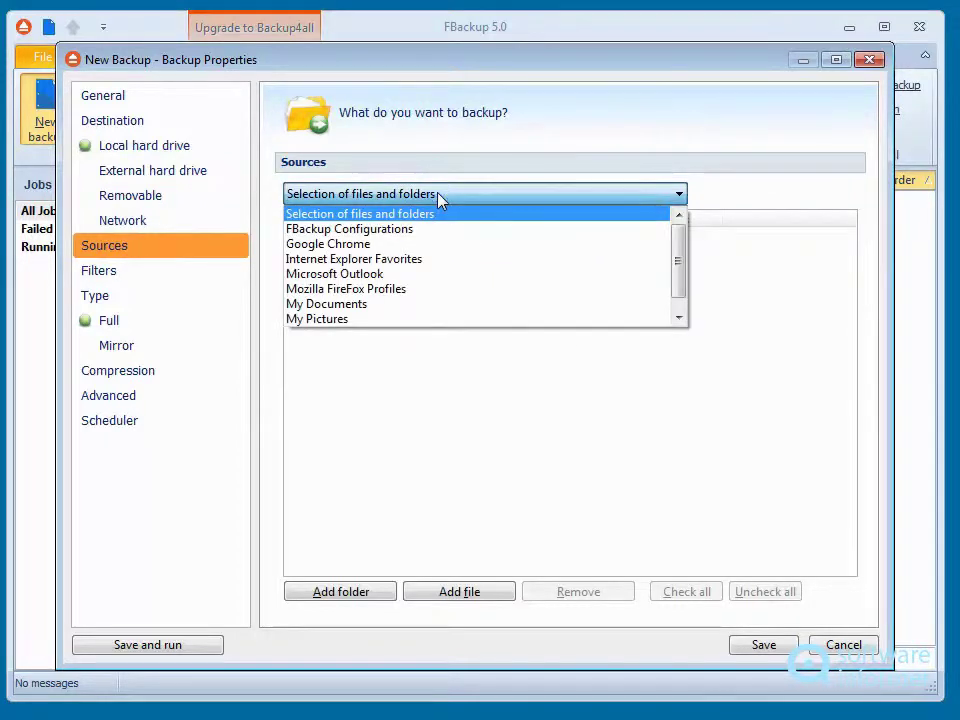
left_click(348, 304)
left_click(381, 196)
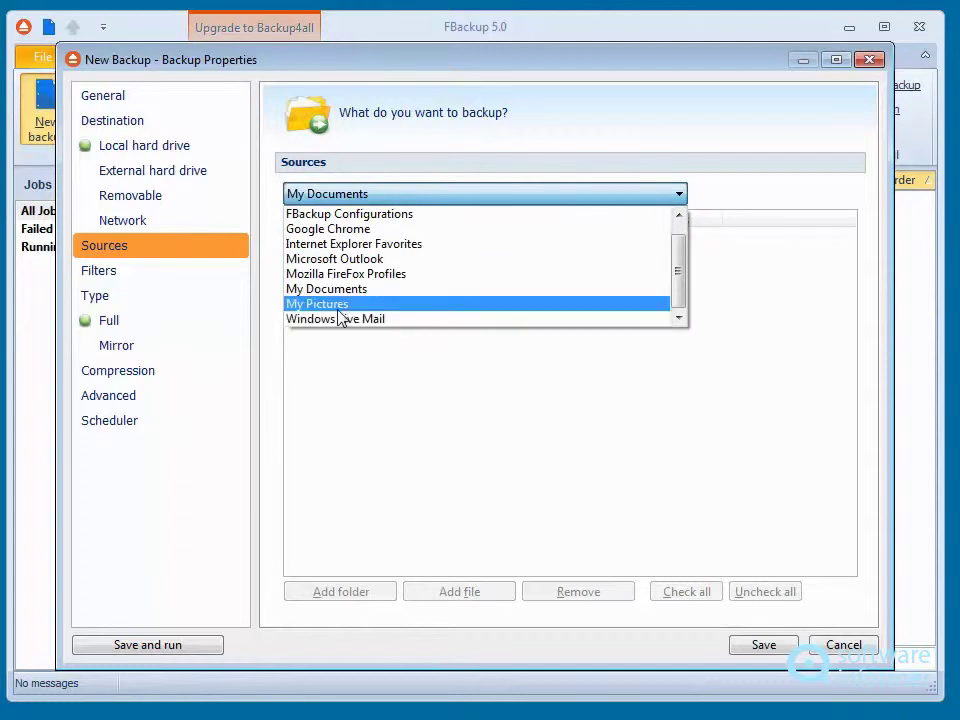
left_click(337, 309)
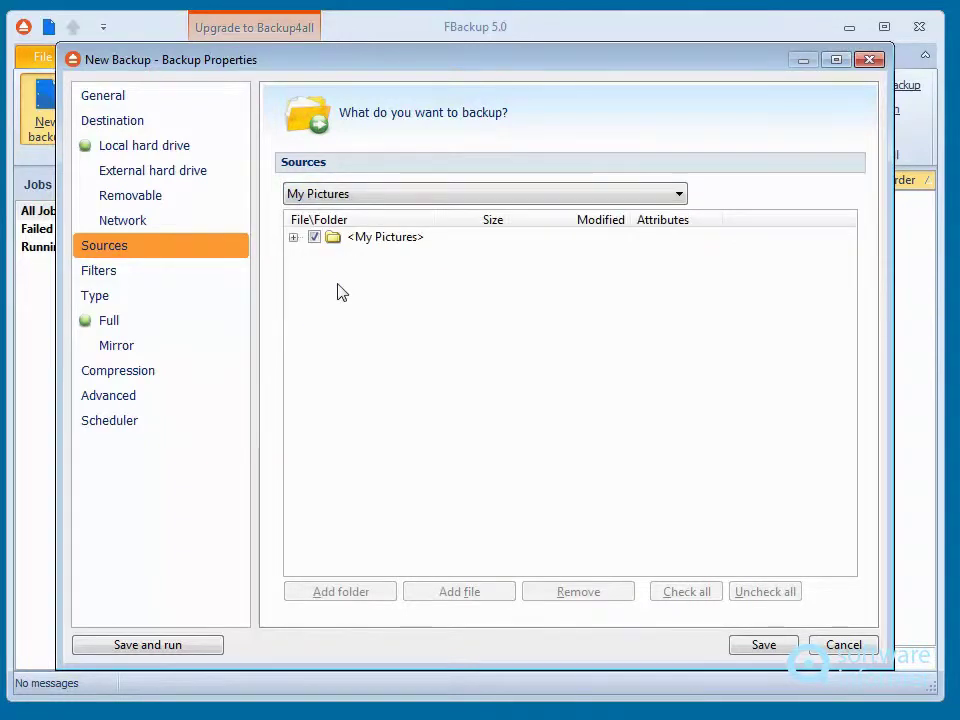
left_click(388, 239)
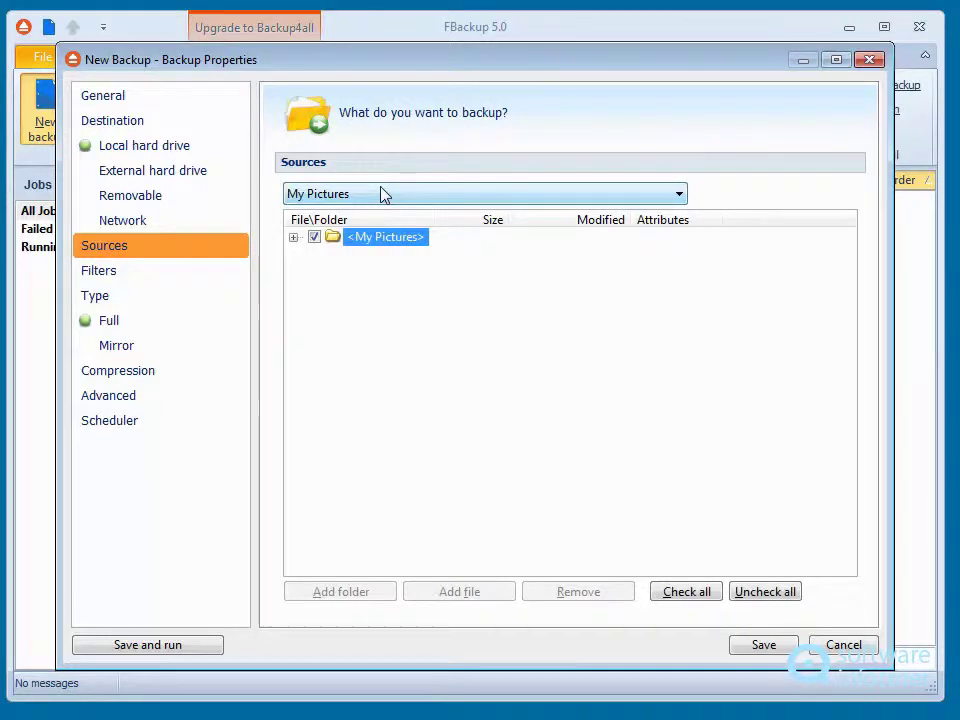
Set the source type to Selection of files and folders and add the Backup folder inside guides and samples
left_click(380, 193)
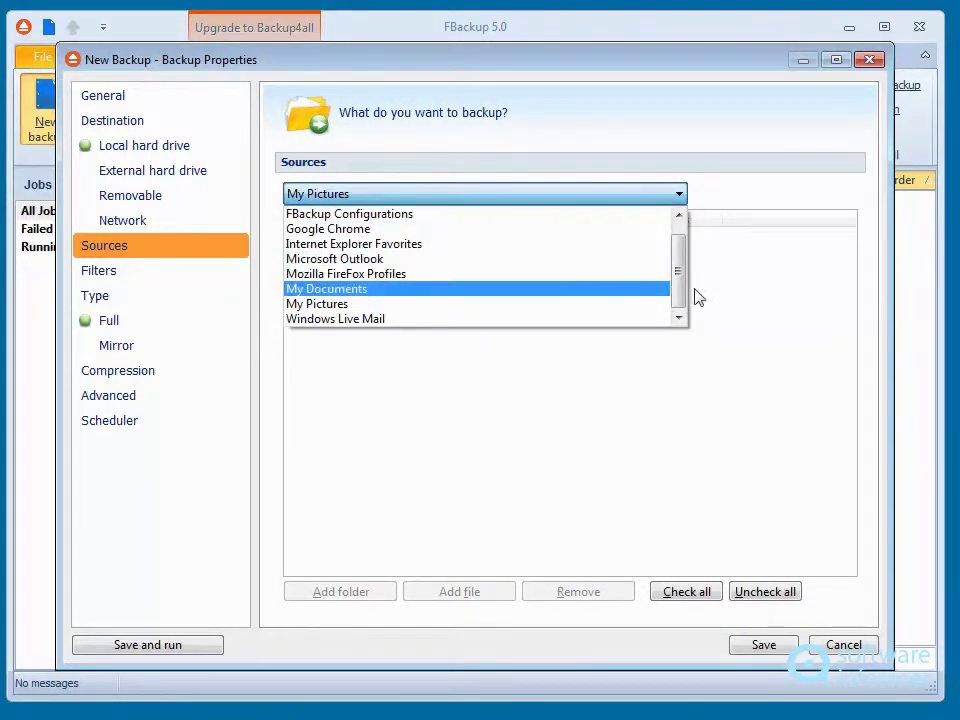
left_click_drag(688, 291, 686, 238)
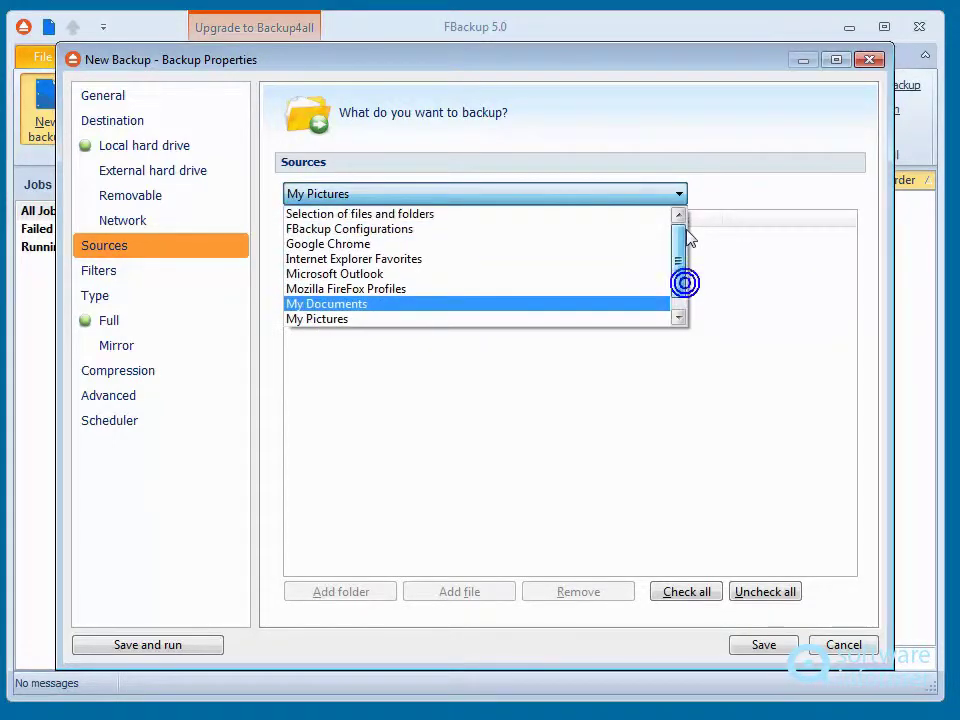
left_click(561, 214)
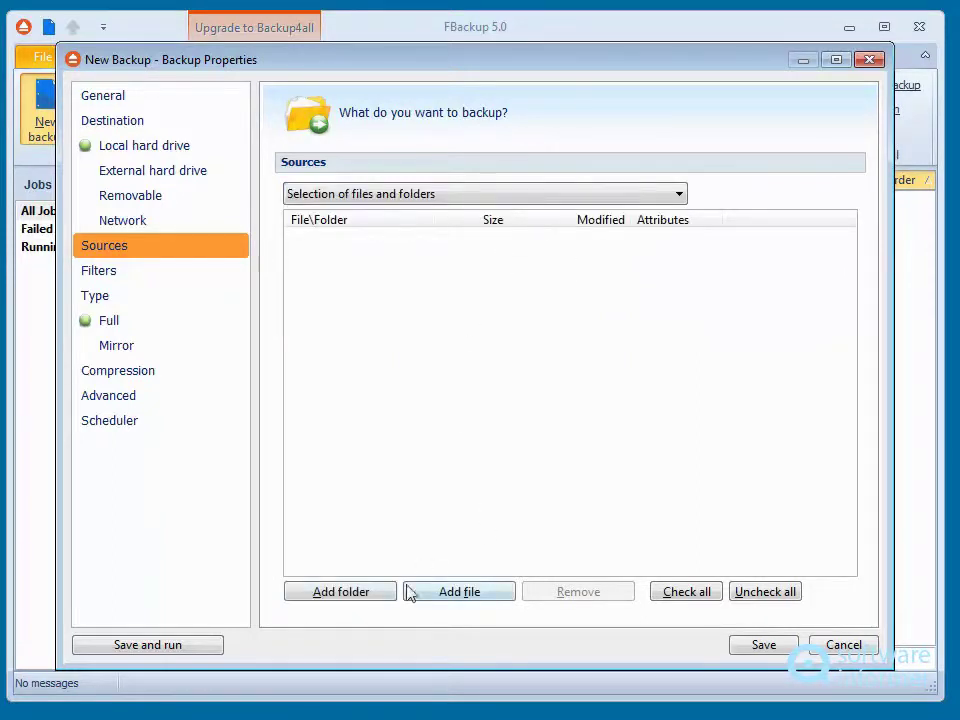
left_click(362, 593)
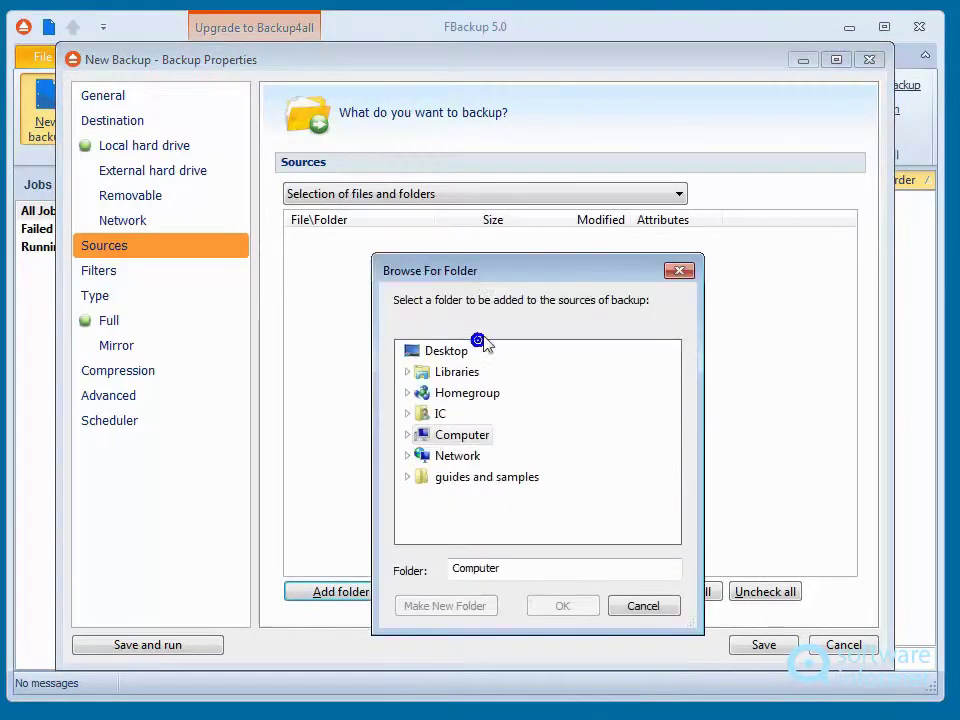
left_click(407, 477)
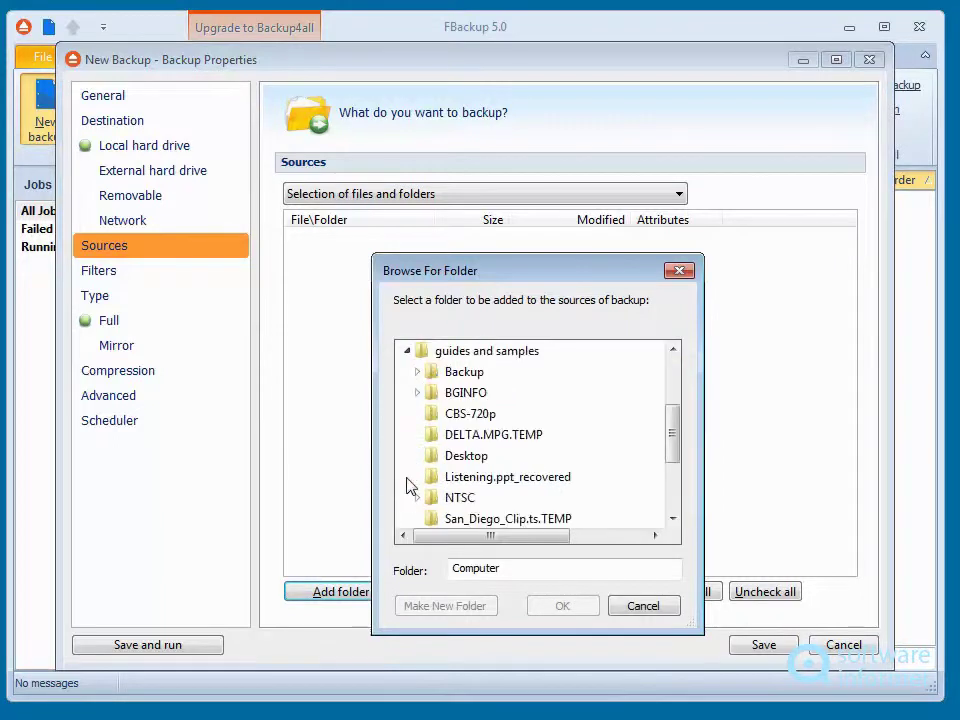
left_click(467, 371)
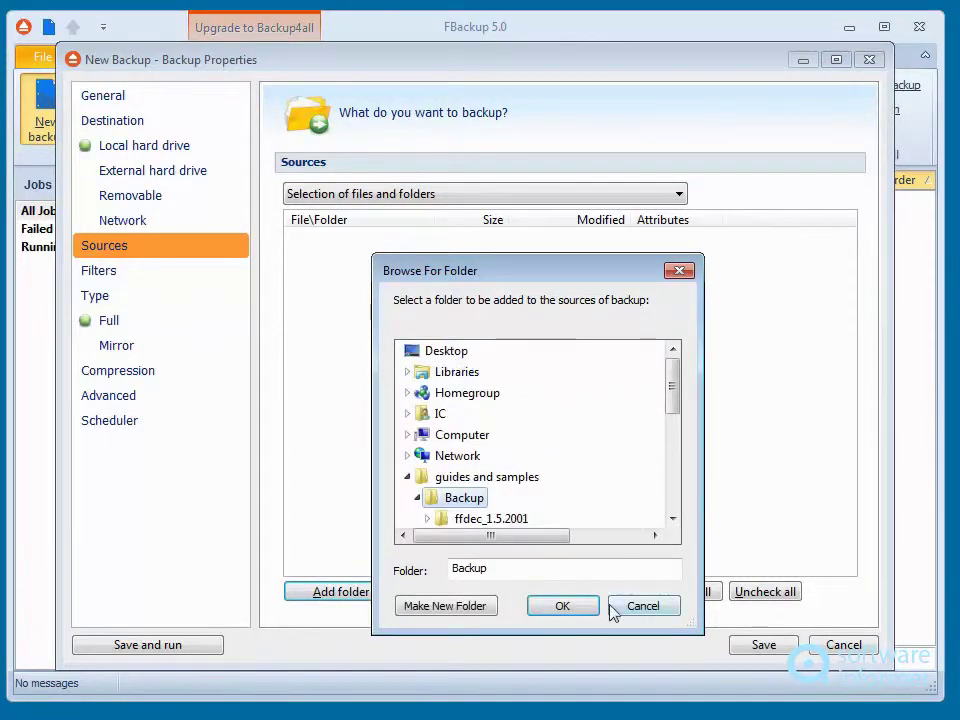
left_click(551, 609)
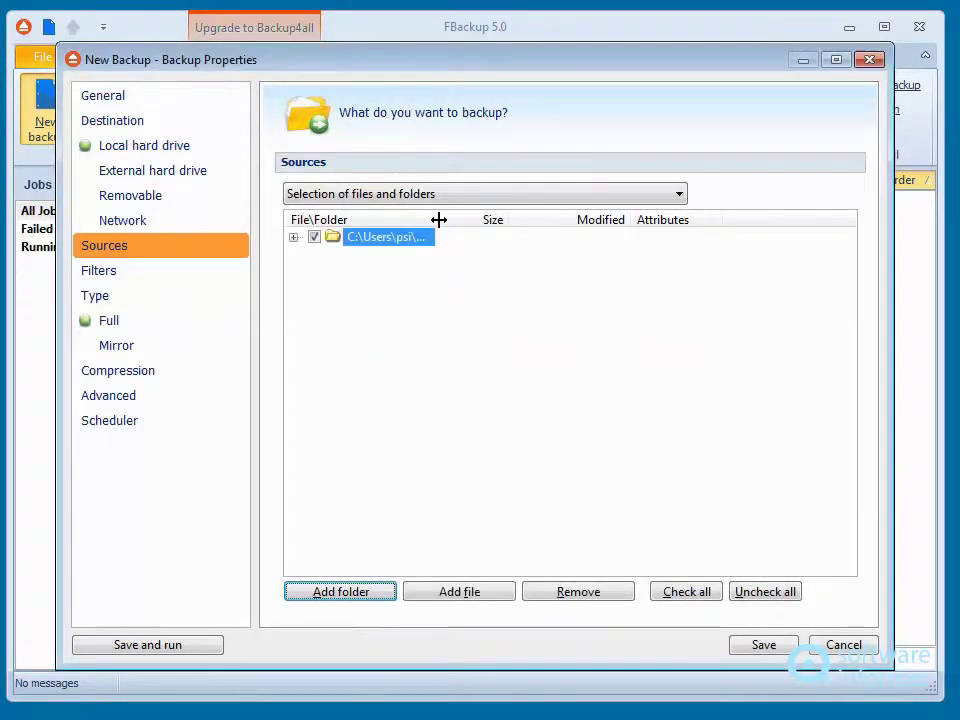
left_click_drag(437, 219, 630, 210)
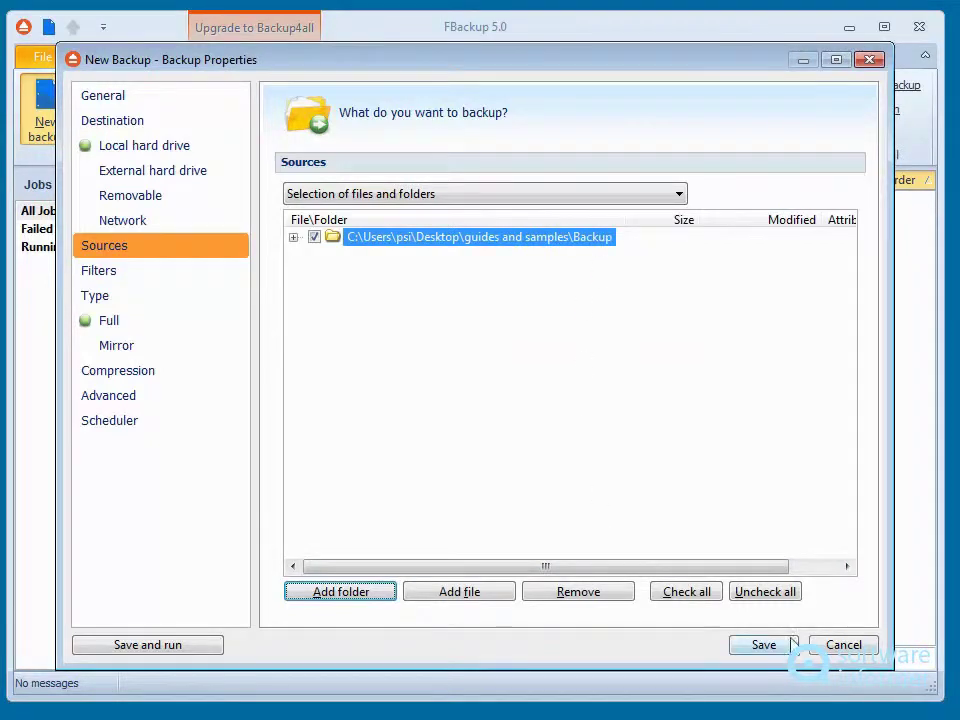
Review the file filters and the backup type settings, including the Full and Mirror options
left_click(143, 271)
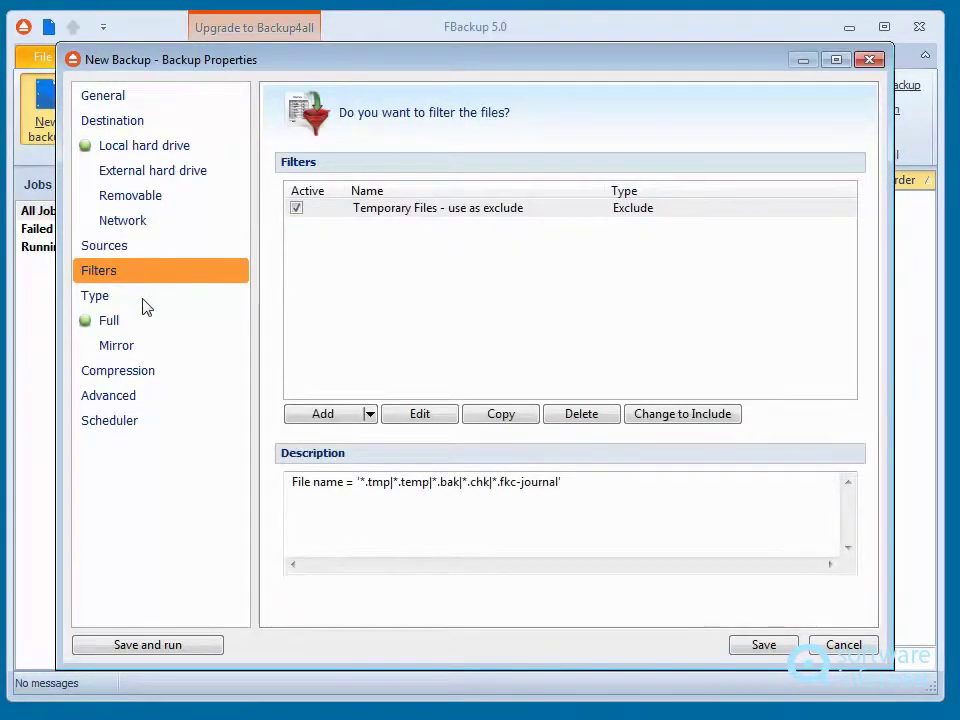
left_click(143, 298)
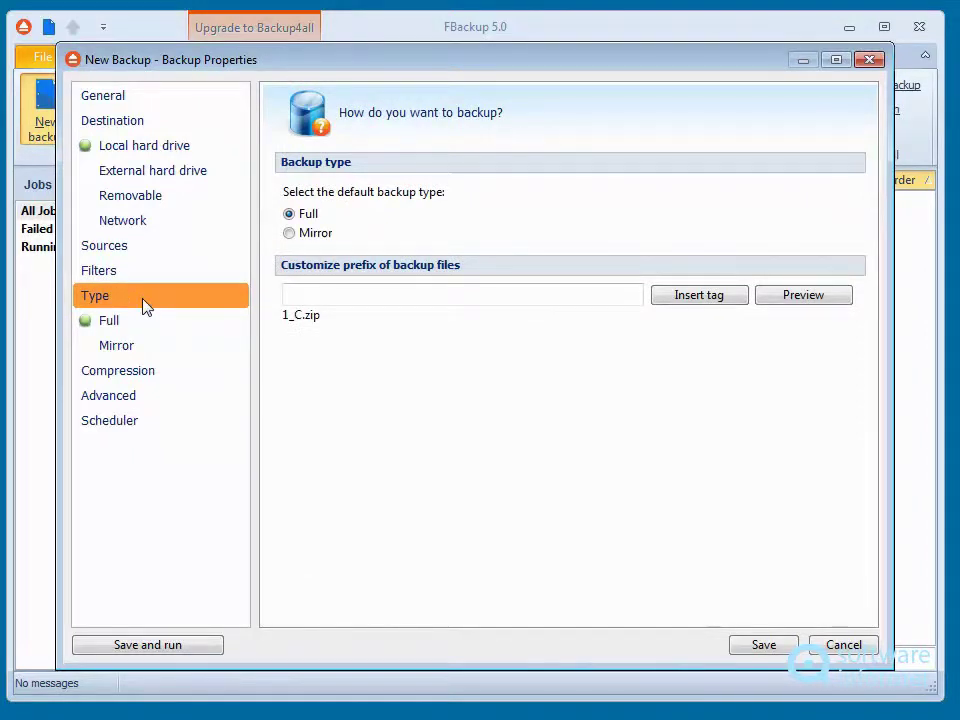
left_click(143, 326)
left_click(141, 345)
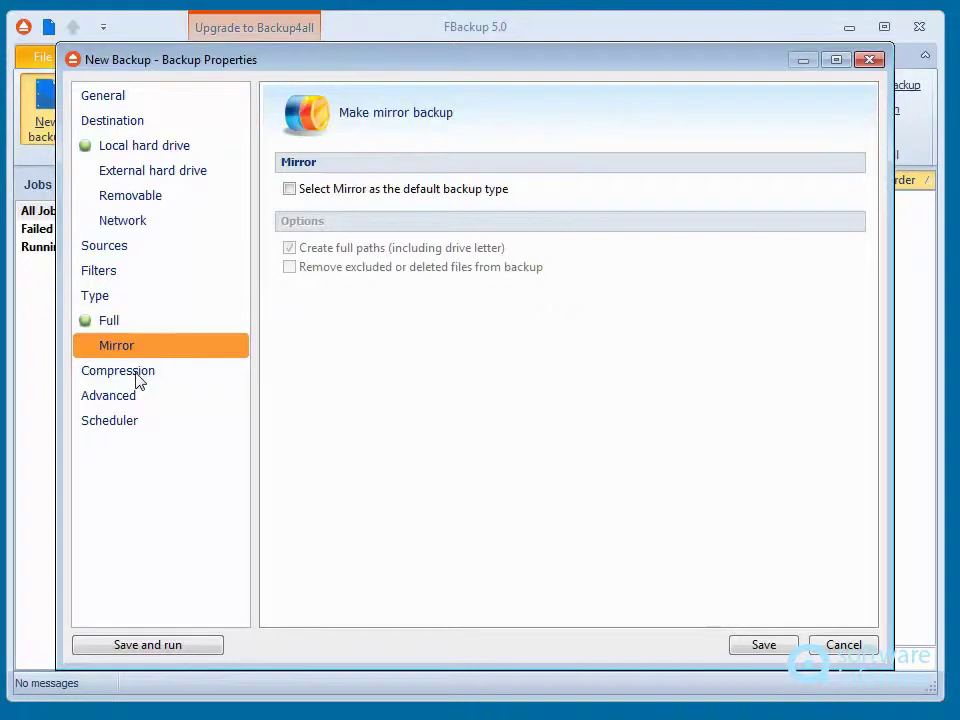
Try Standard encryption (Zip2 compatible) for the zip files and return to No encryption
left_click(137, 376)
left_click(386, 238)
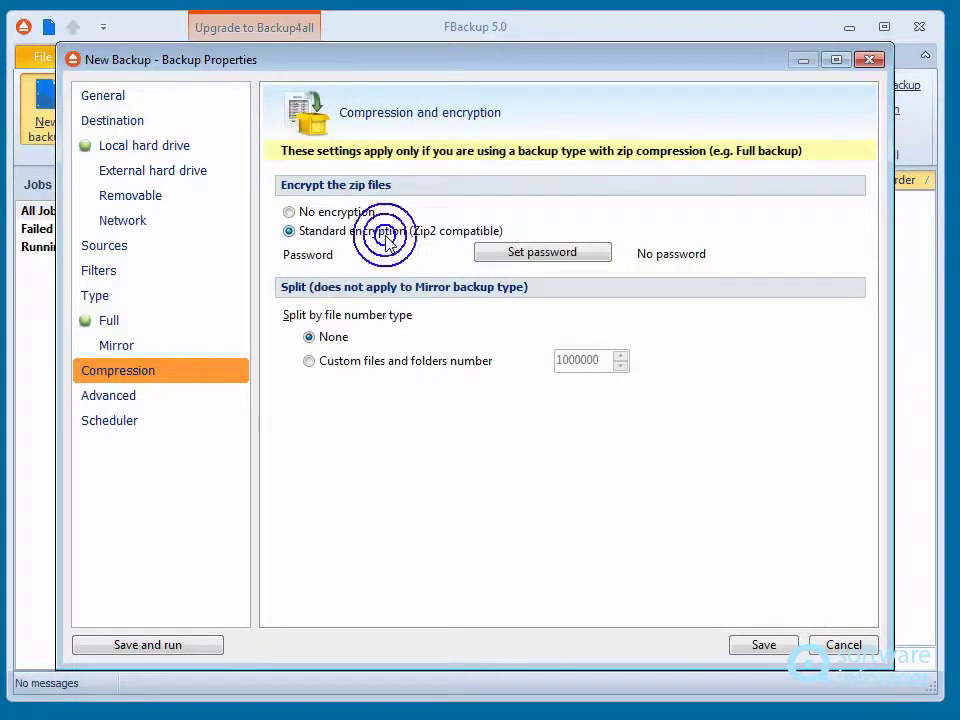
left_click(321, 214)
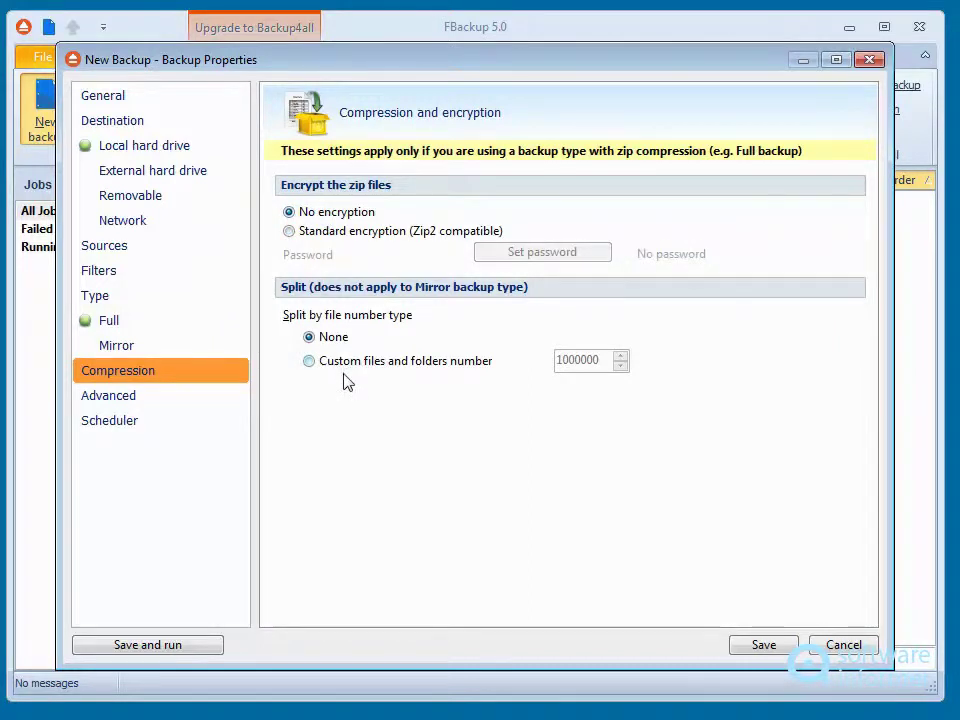
In the advanced options, turn Test after backup off and back on
left_click(176, 397)
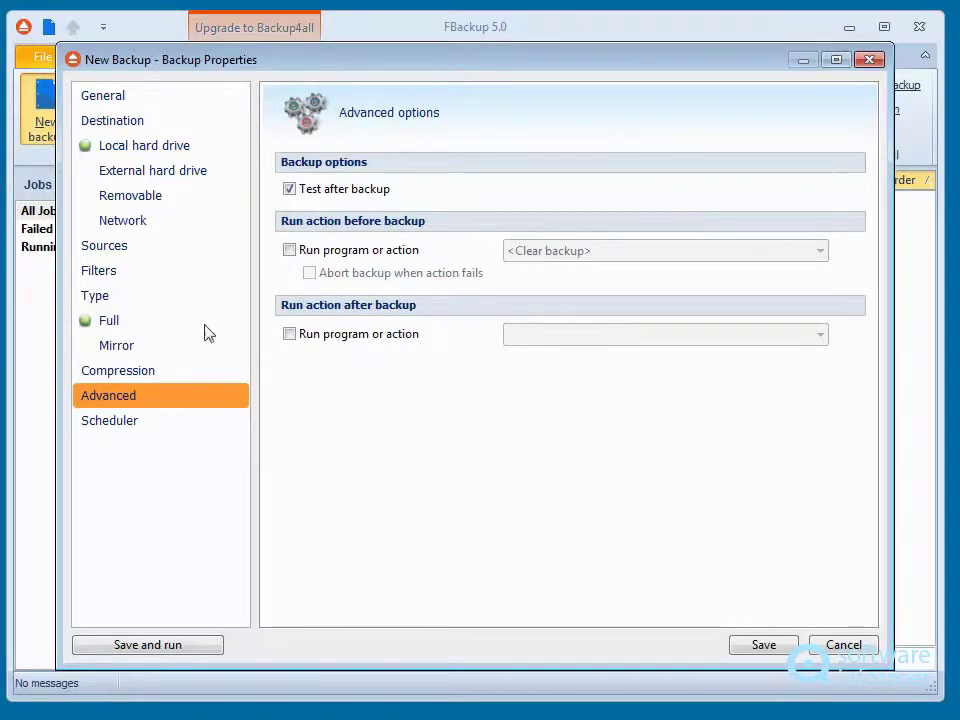
left_click(343, 189)
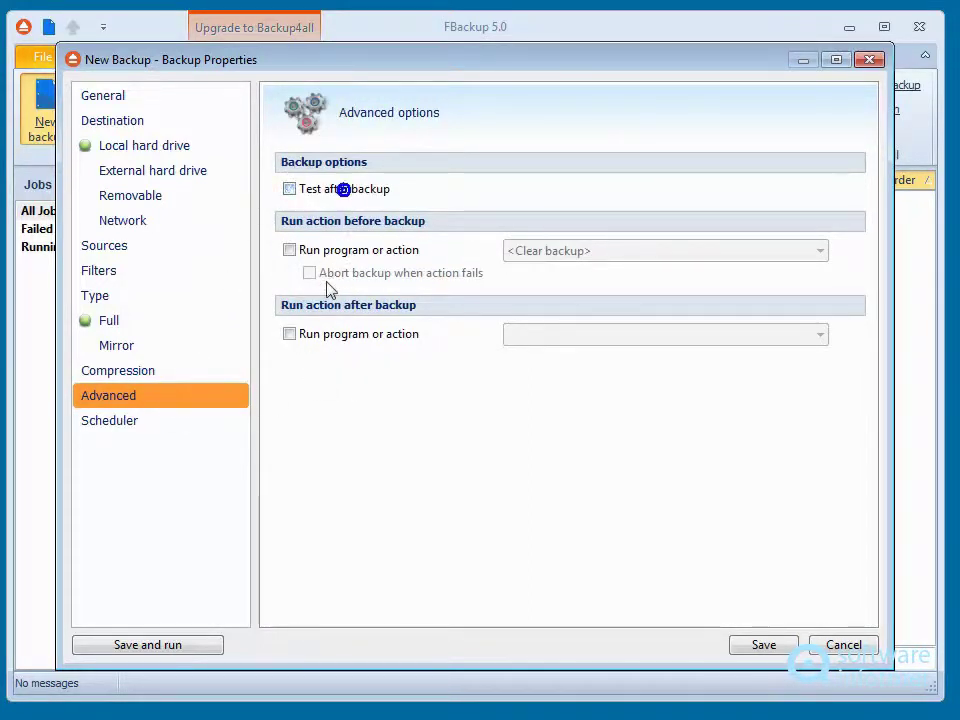
left_click(319, 189)
Check the scheduler settings and save the backup job without adding a schedule
left_click(163, 421)
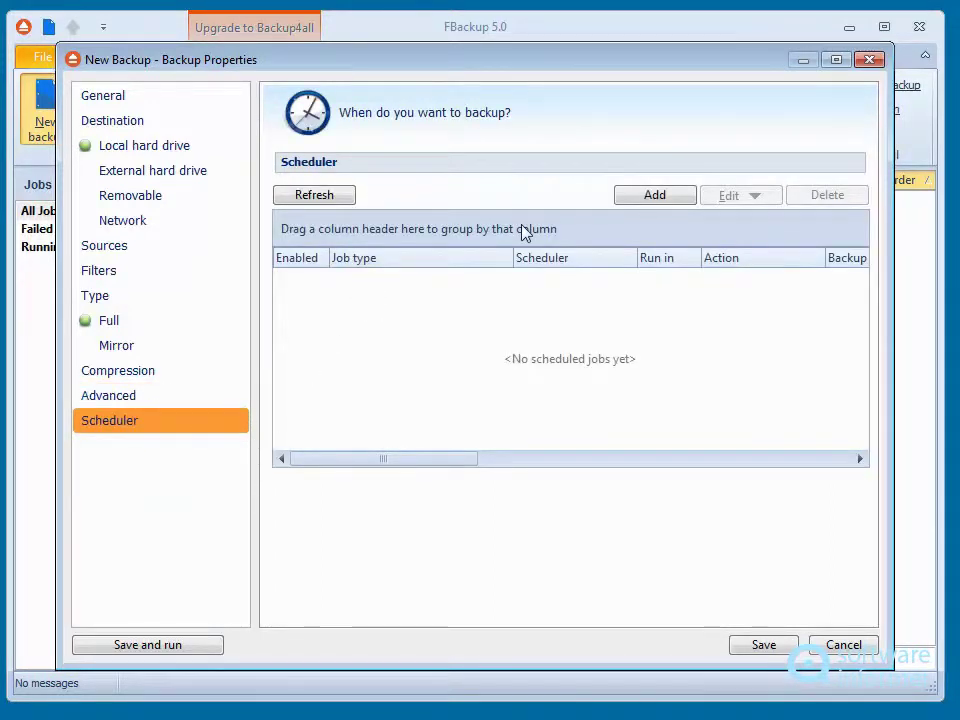
left_click(760, 644)
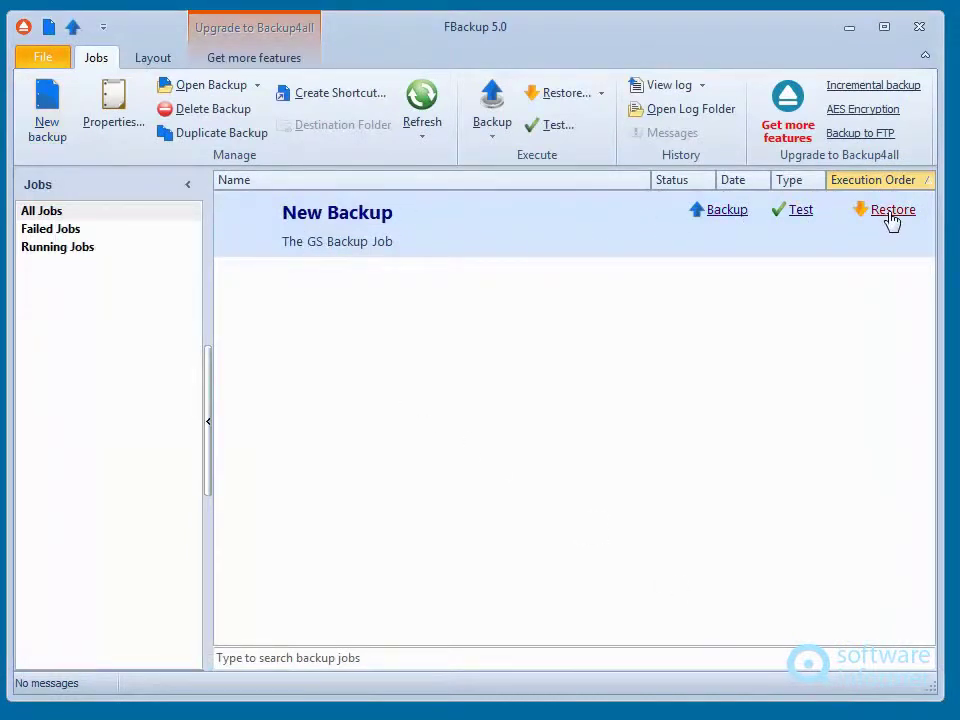
View the test options of the saved backup job and close them without running a test
left_click(795, 218)
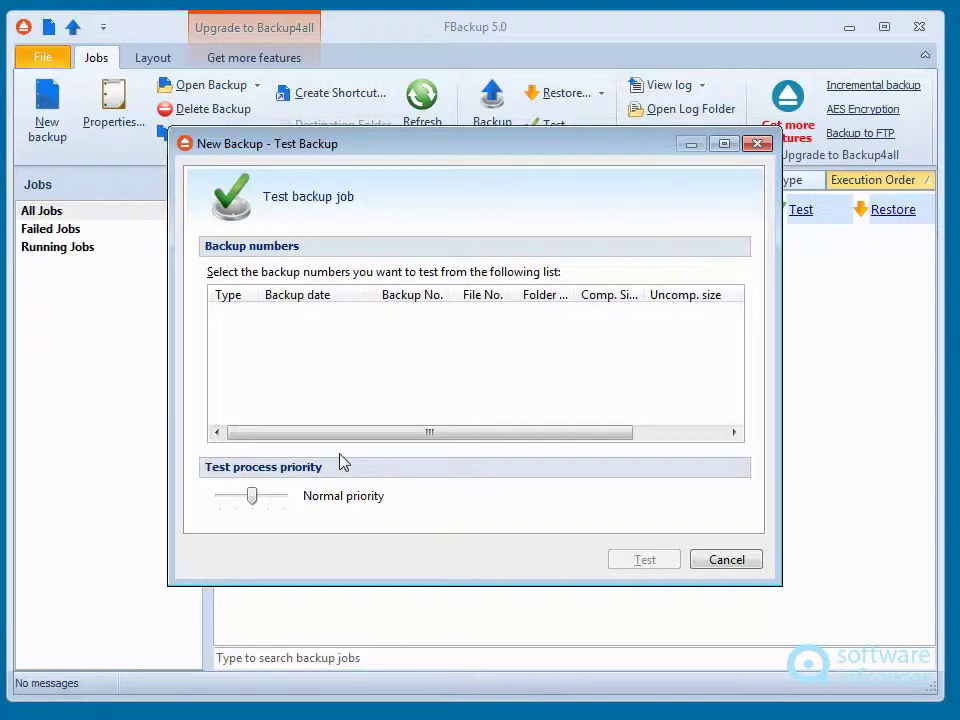
left_click(740, 566)
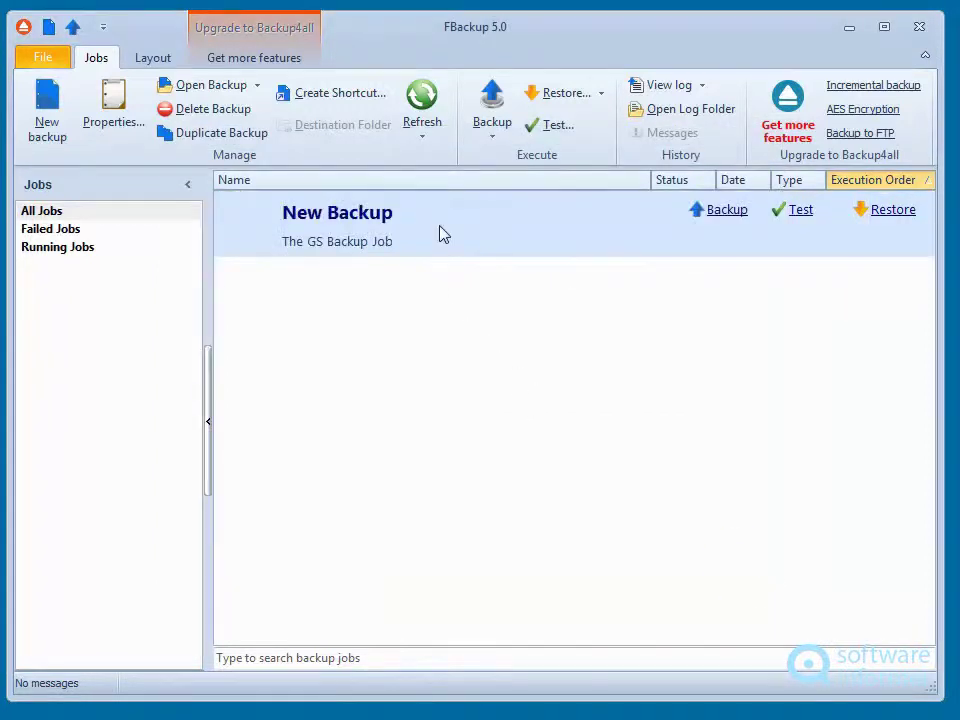
Run the New Backup job and dismiss its notifications
left_click(725, 212)
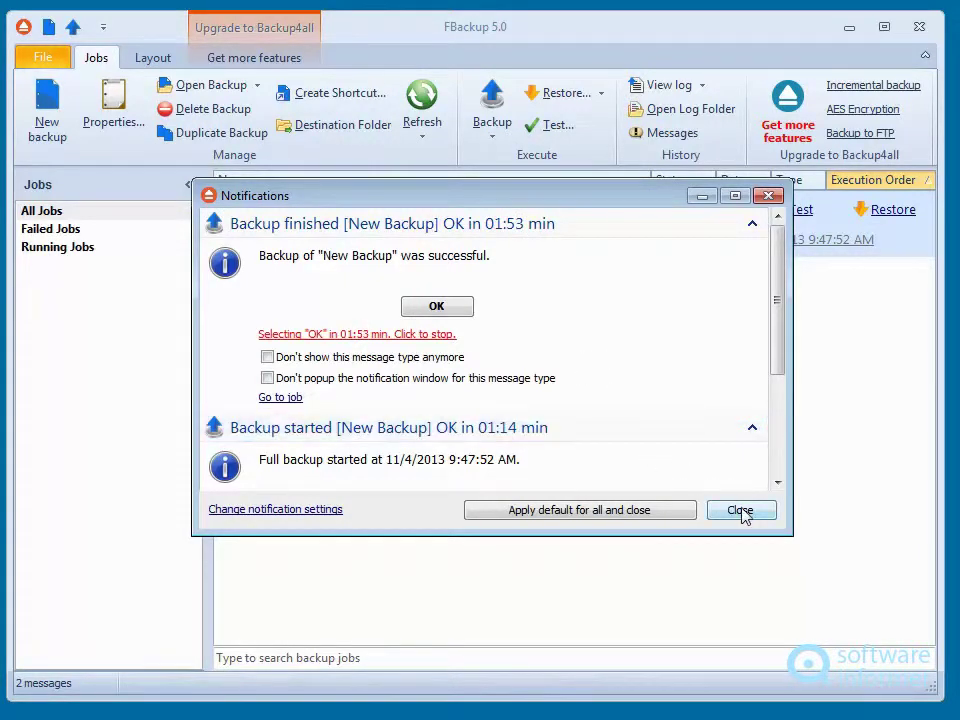
left_click(437, 307)
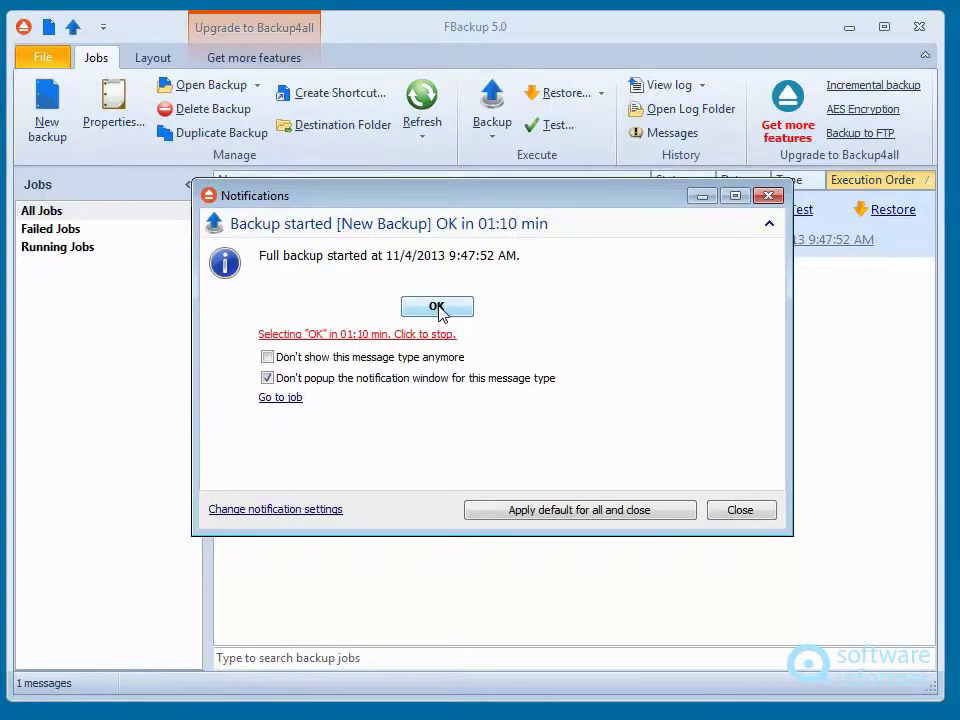
left_click(437, 307)
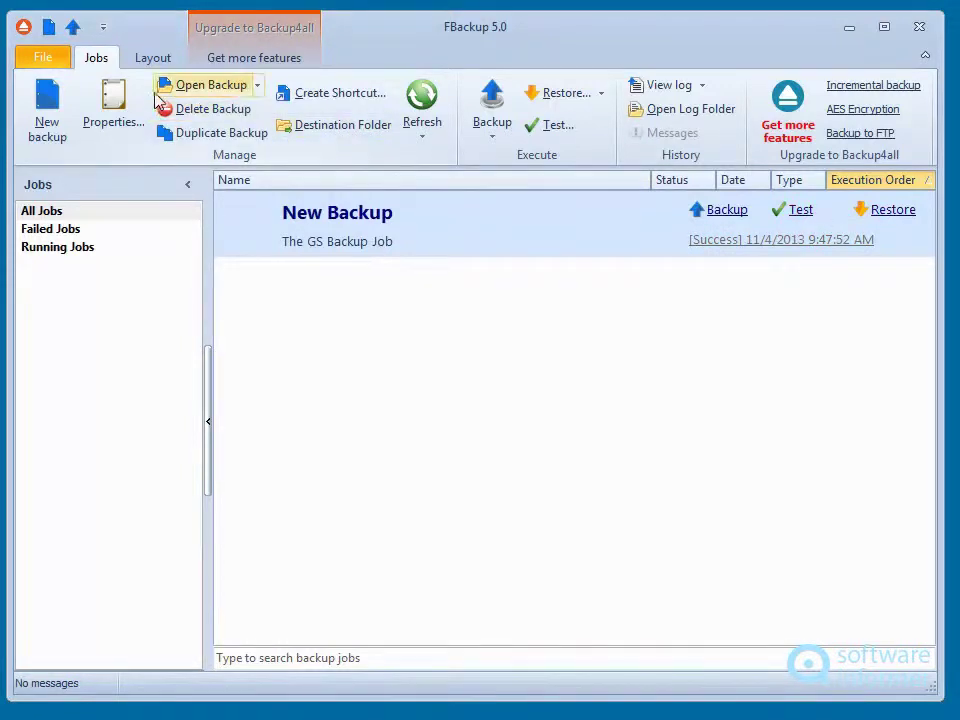
Create a shortcut to the New Backup job with the default properties and save it on the Desktop as New Backup.LNK
left_click(336, 98)
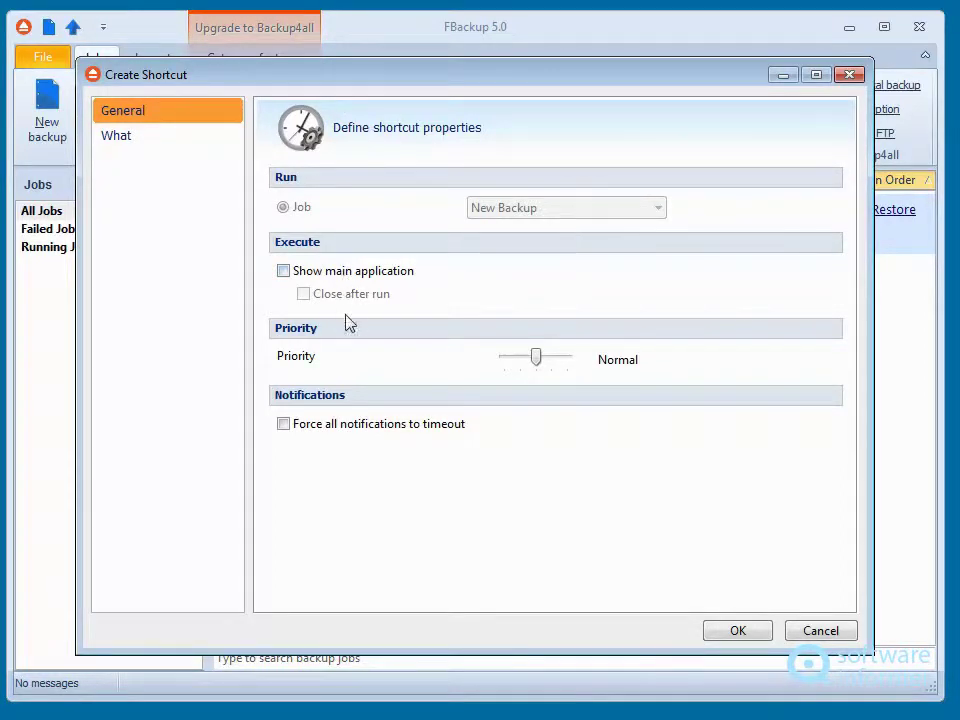
left_click(141, 137)
left_click(730, 632)
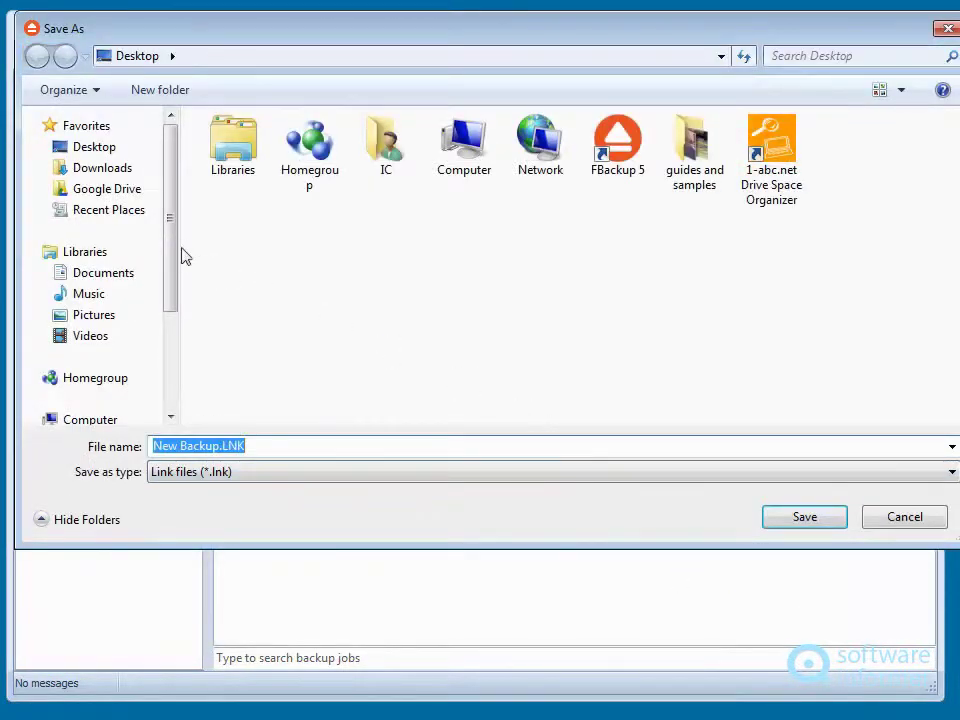
left_click(111, 148)
left_click(805, 518)
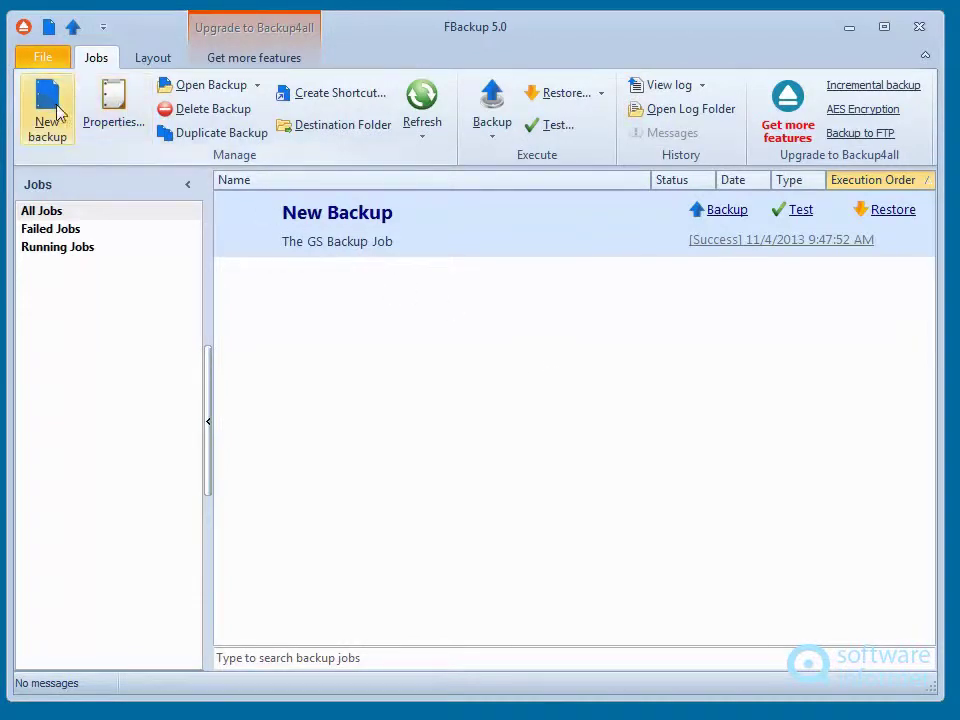
Review the sources and filters in the New Backup job's properties and close them without saving
left_click(117, 112)
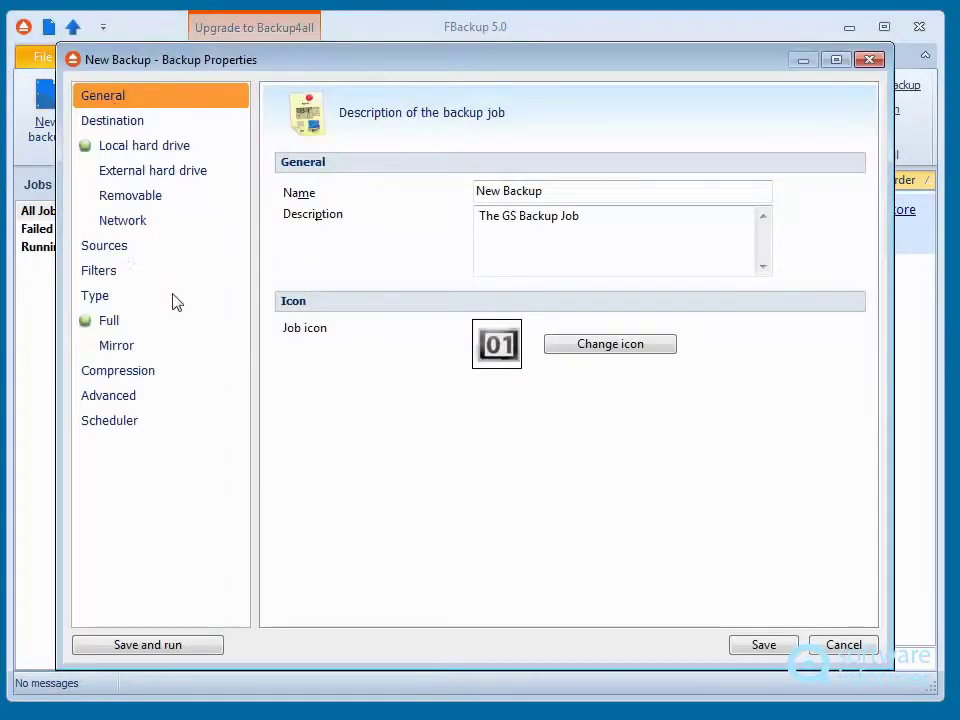
left_click(132, 244)
left_click(136, 274)
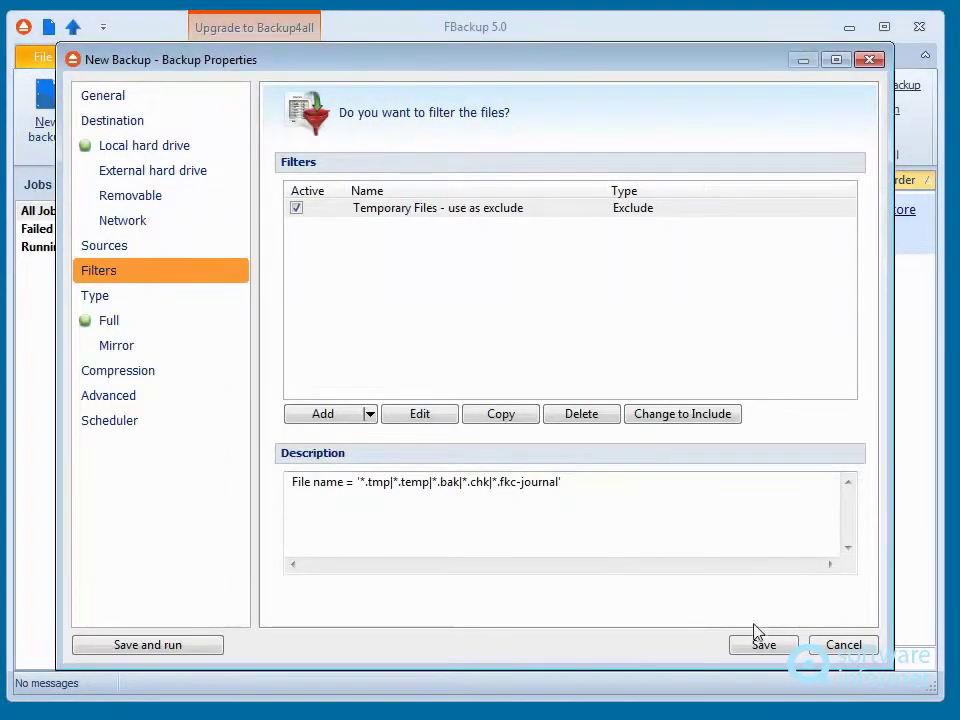
left_click(844, 645)
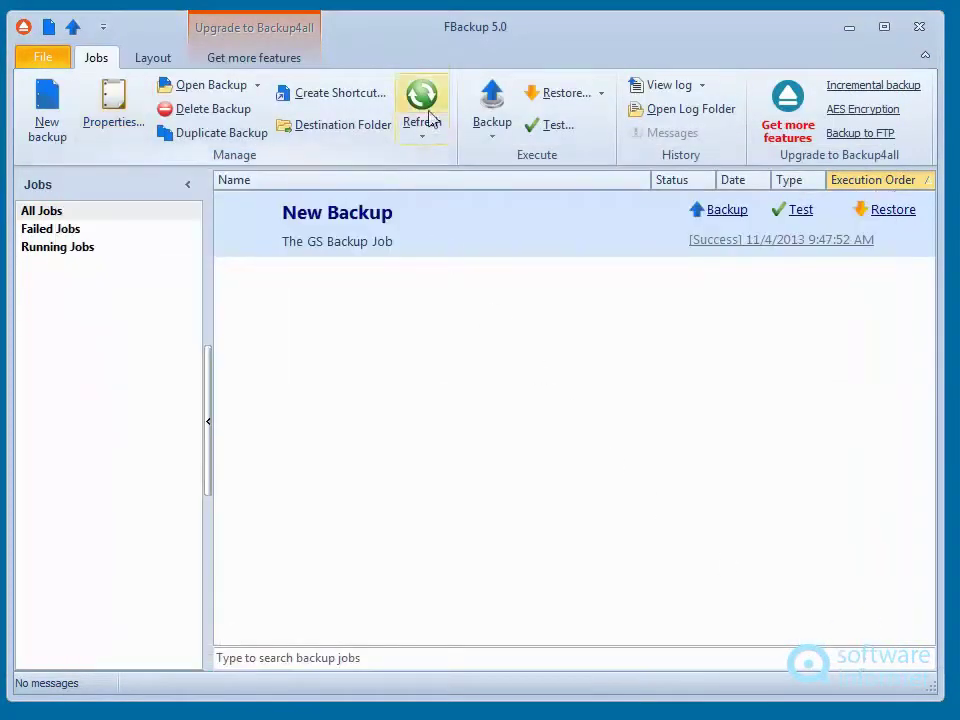
left_click(495, 140)
left_click(461, 383)
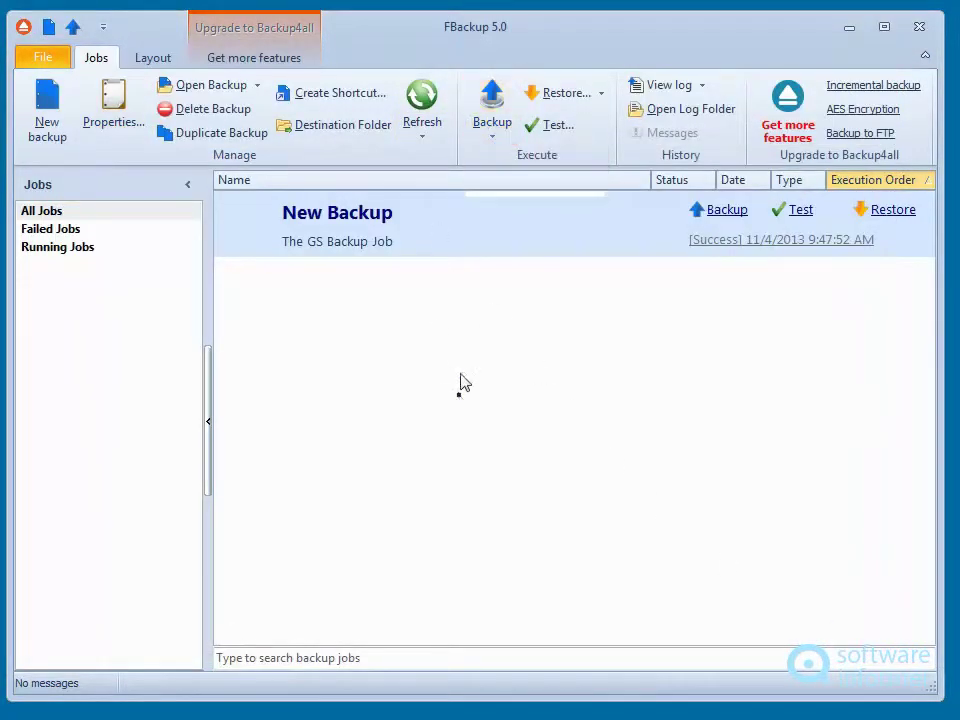
left_click(420, 144)
left_click(377, 433)
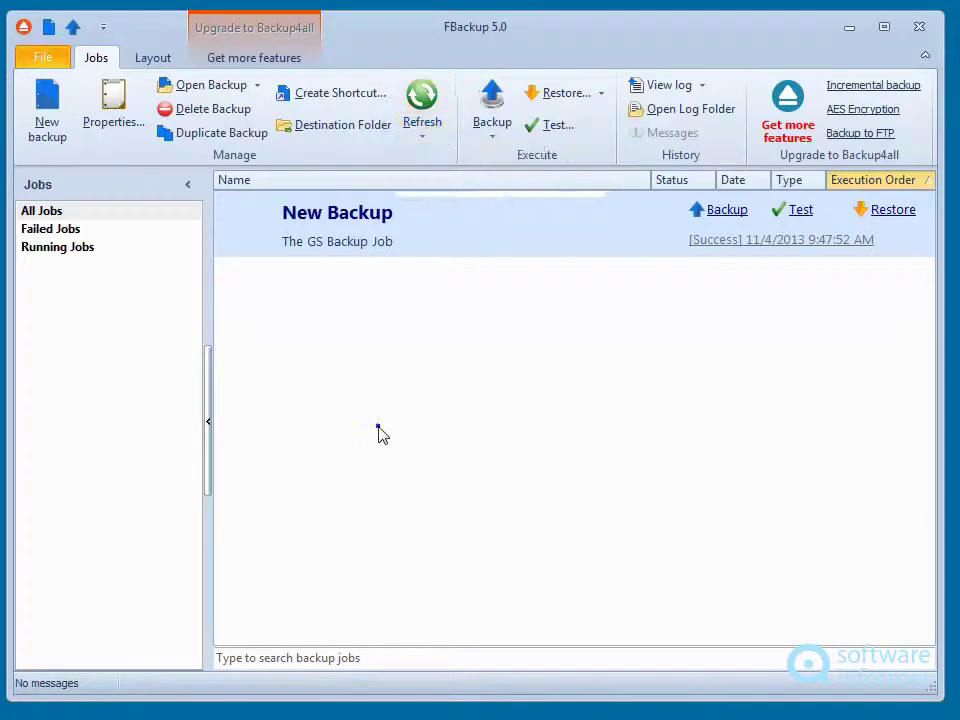
Open the last backup log of the New Backup job, read it through to the end and close it
left_click(703, 85)
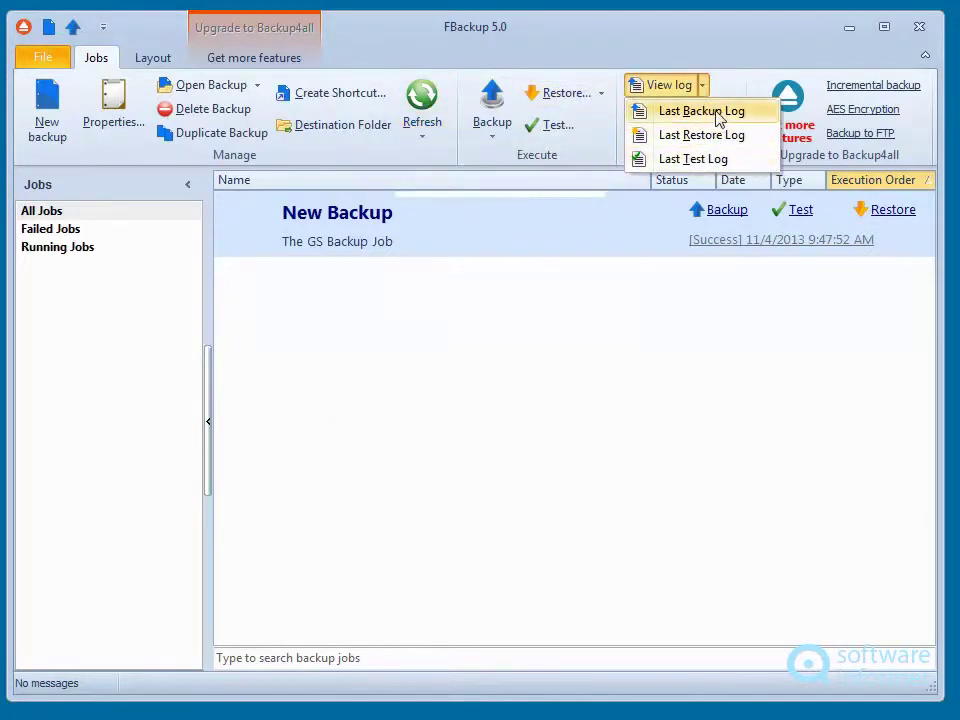
left_click(716, 112)
left_click_drag(555, 117, 318, 23)
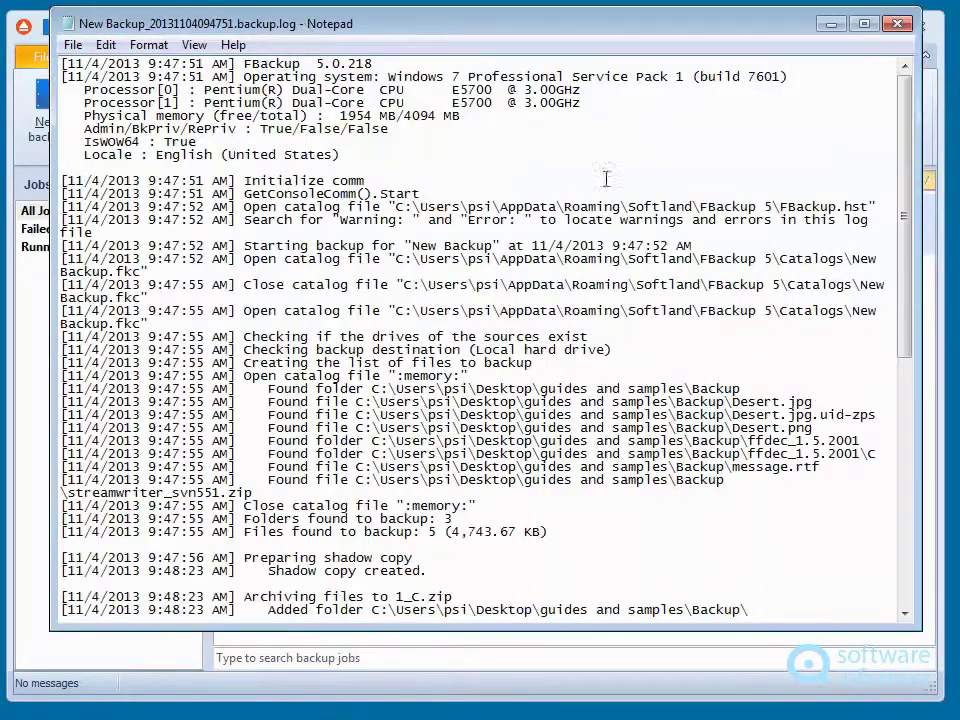
left_click_drag(904, 165, 904, 420)
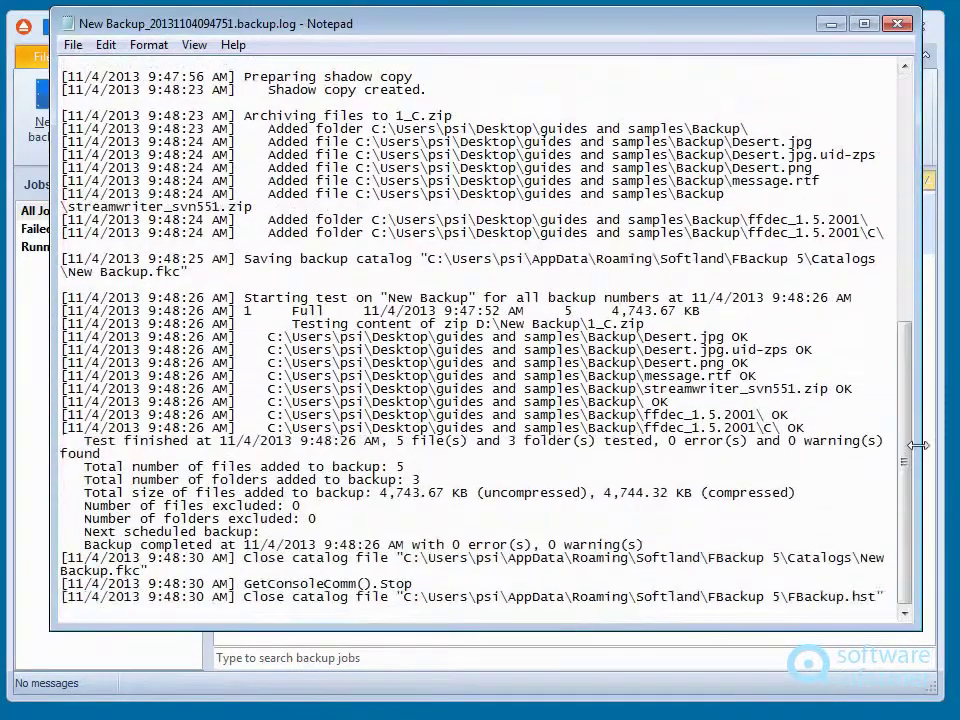
left_click(898, 24)
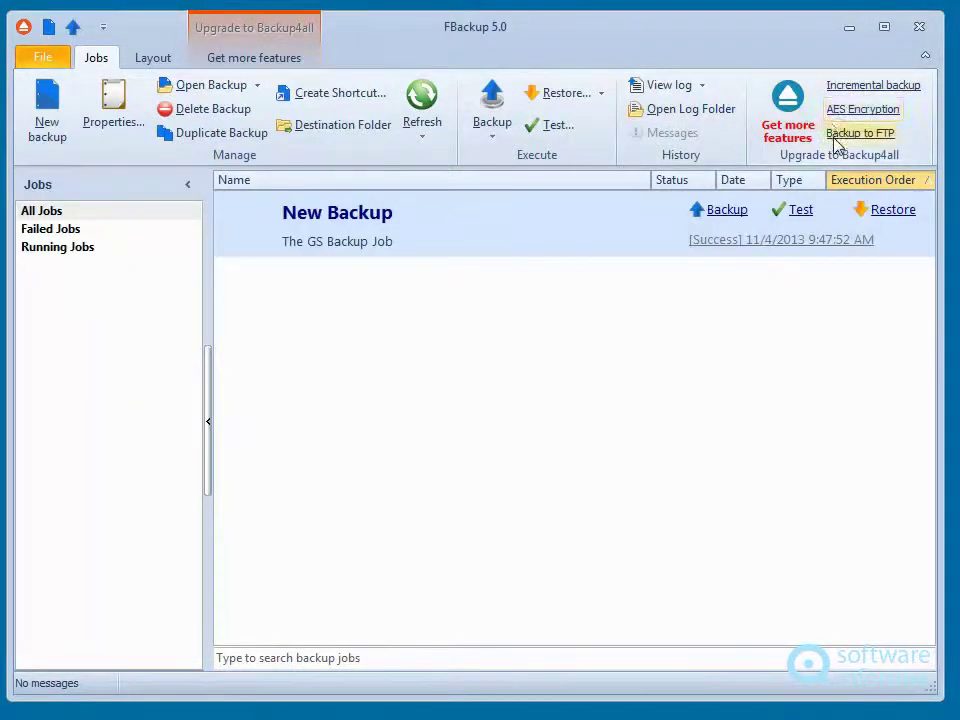
left_click(148, 58)
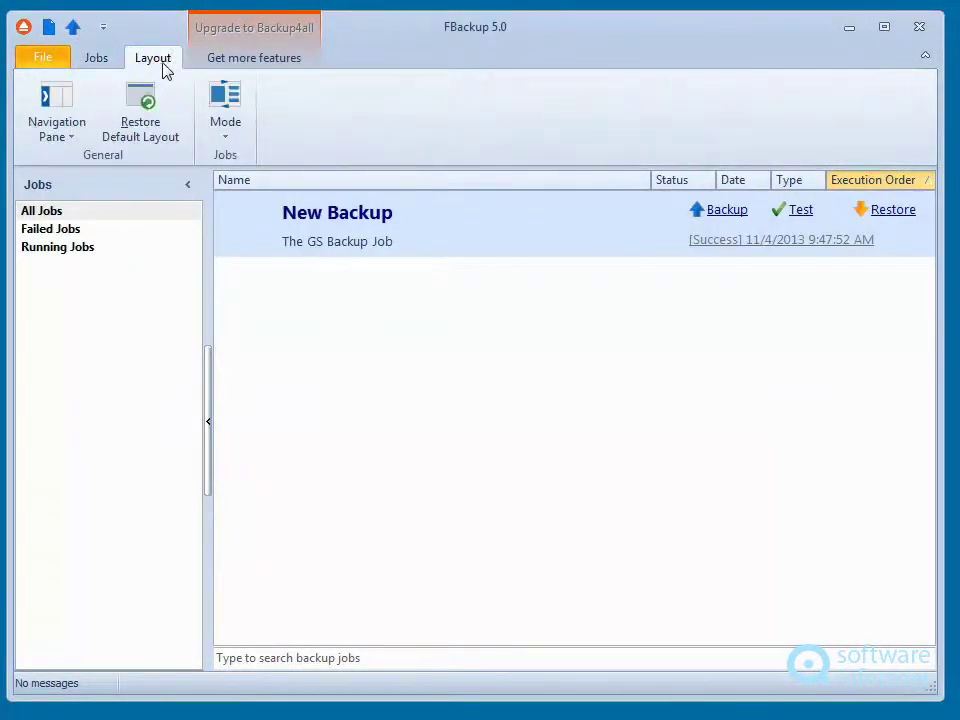
left_click(80, 140)
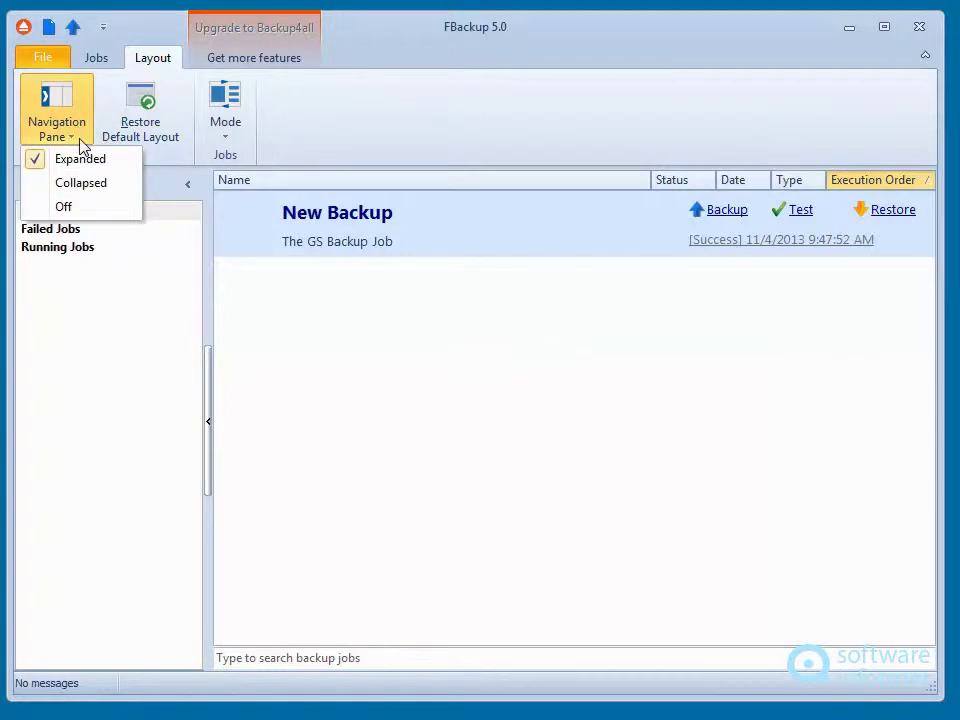
left_click(280, 90)
left_click(230, 133)
left_click(343, 107)
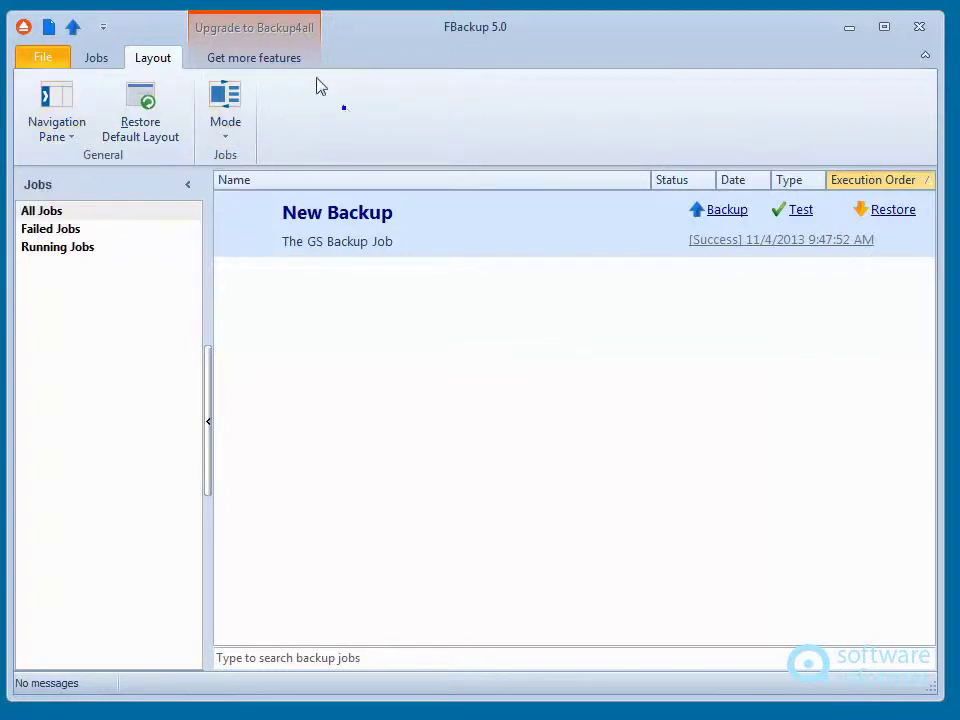
left_click(100, 58)
Review the program's language, preferences, startup, updates and notifications options and accept them without changes
left_click(42, 58)
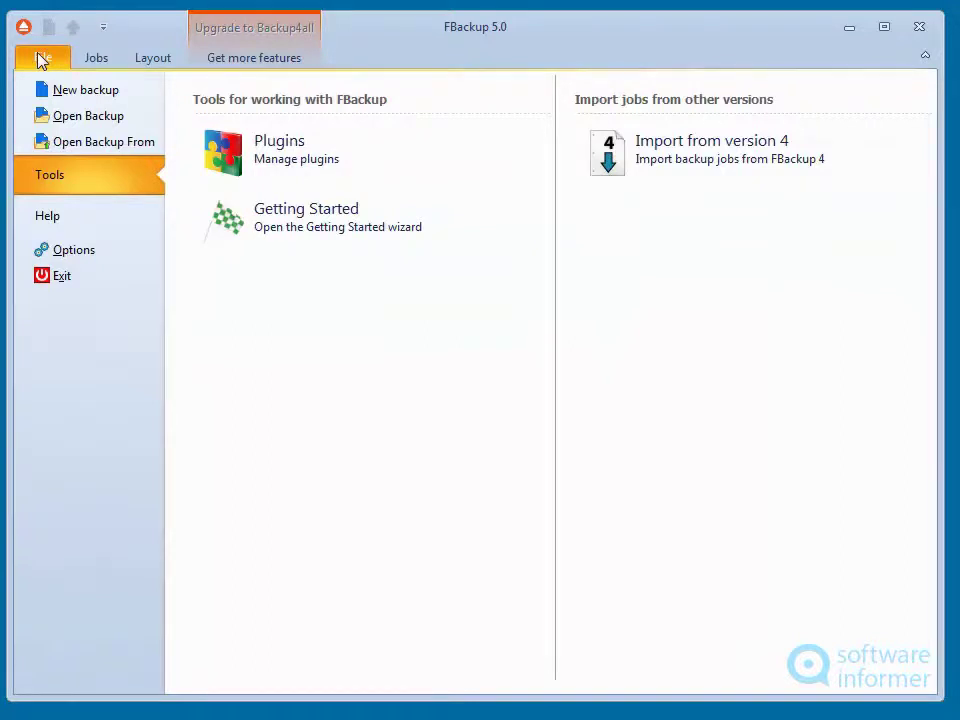
left_click(114, 251)
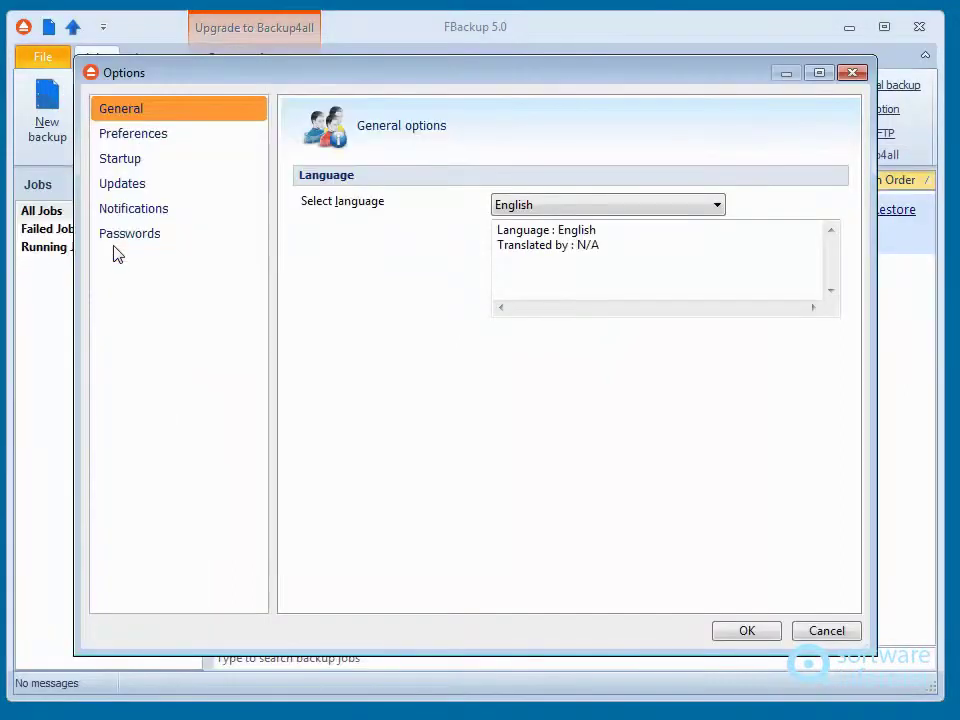
left_click(570, 208)
left_click(570, 208)
left_click(140, 140)
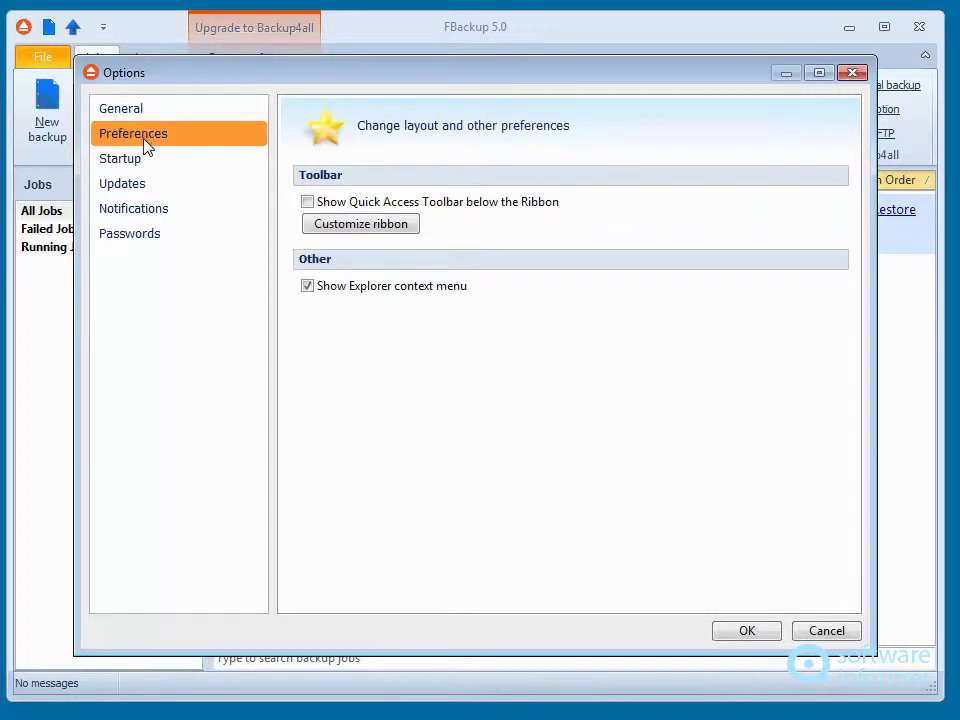
left_click(133, 162)
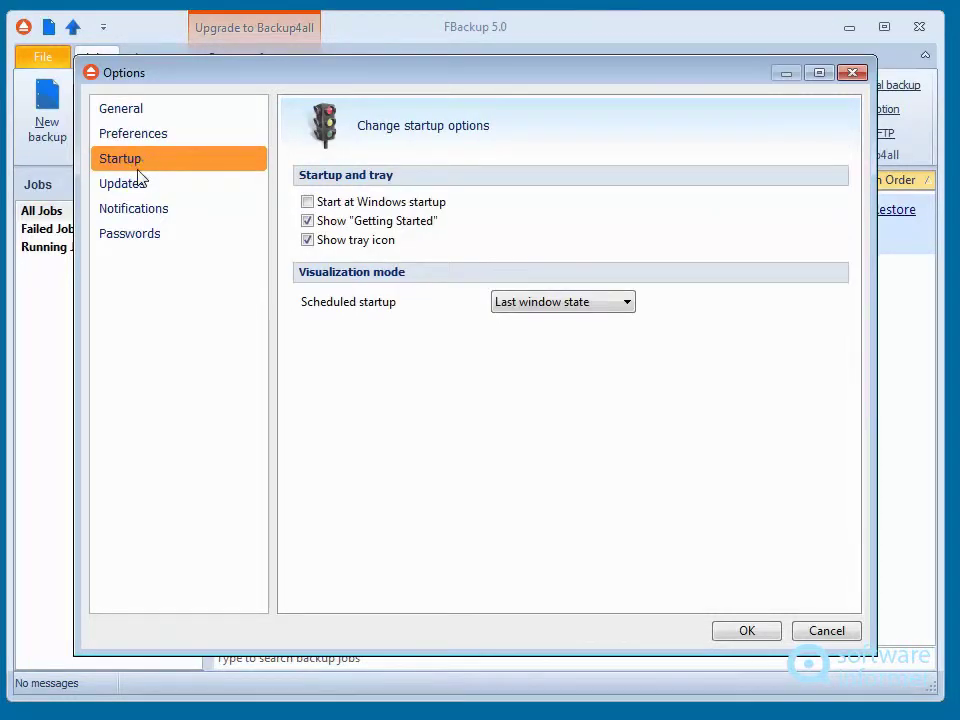
left_click(128, 190)
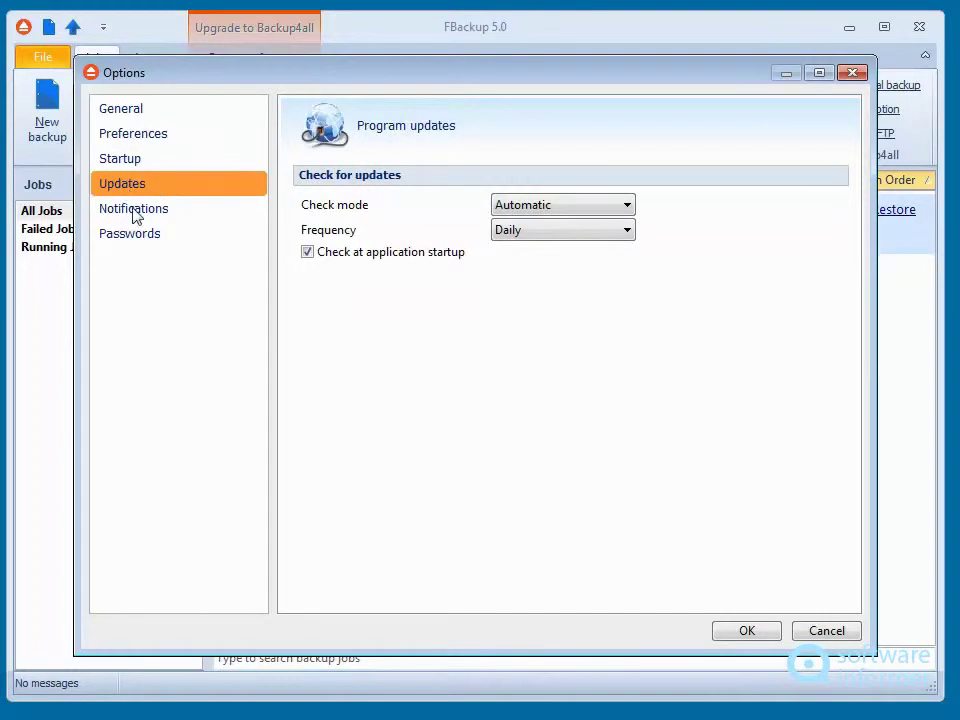
left_click(135, 212)
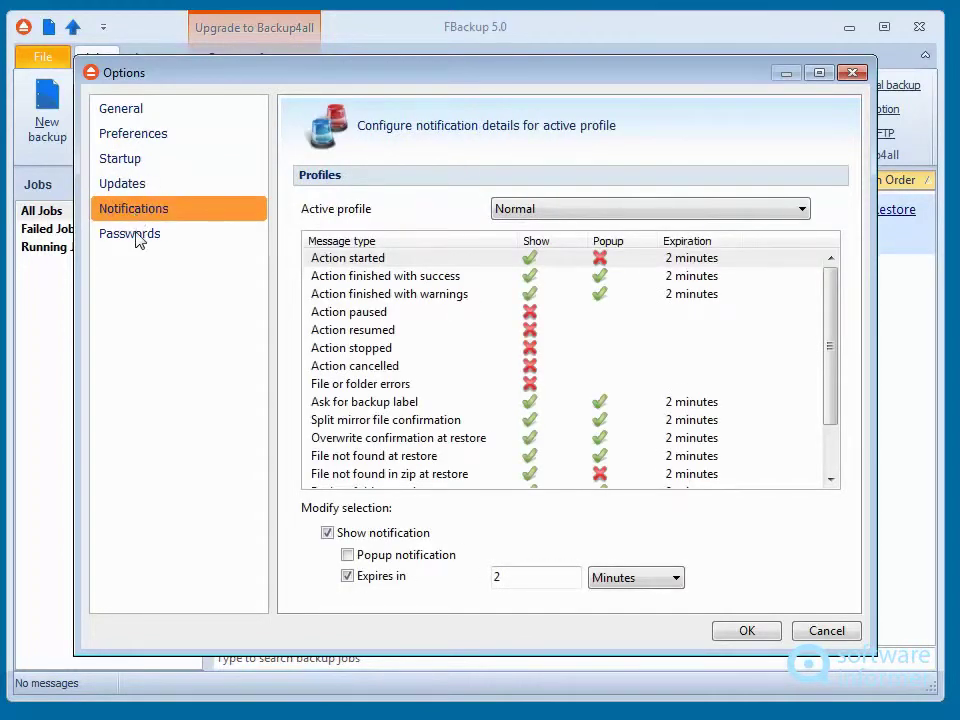
left_click(762, 631)
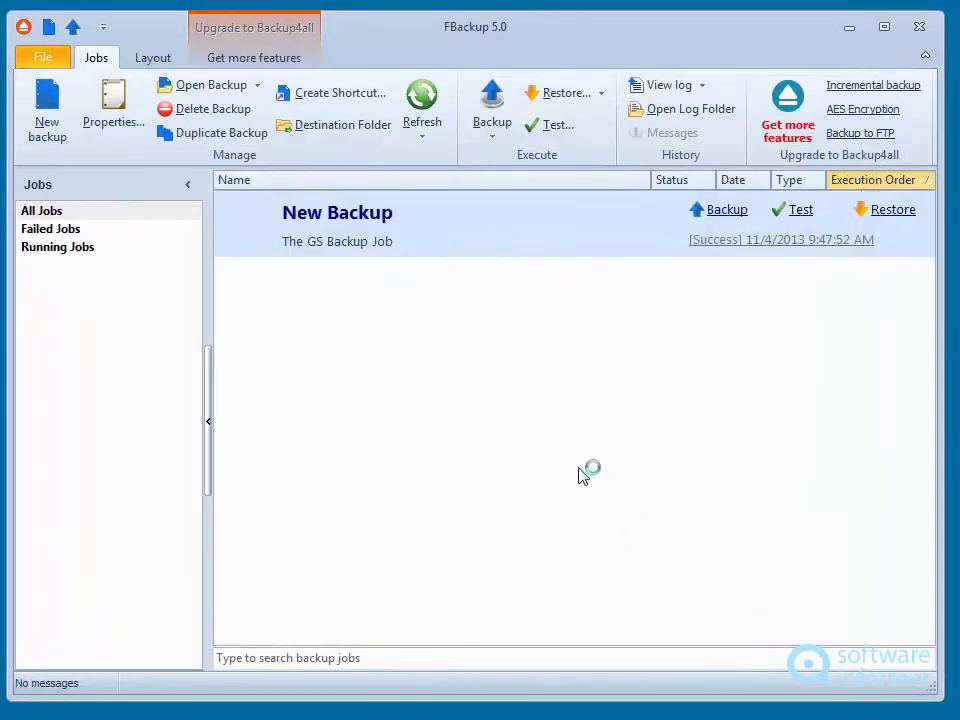